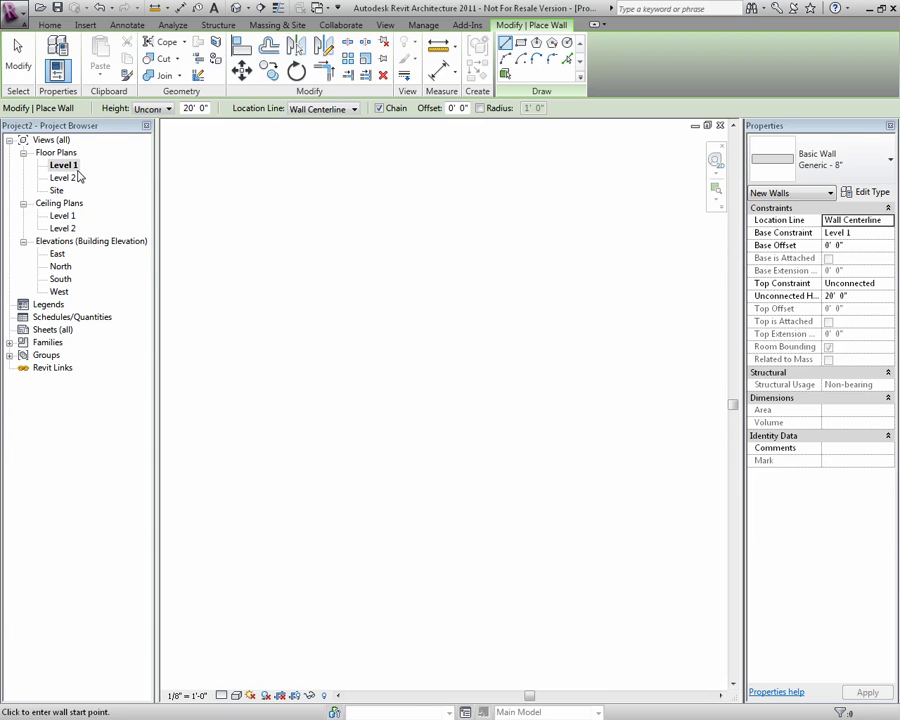
# Step: Cancel the wall placement so the Level 1 plan has no active command
pyautogui.press('Escape')
pyautogui.press('Escape')
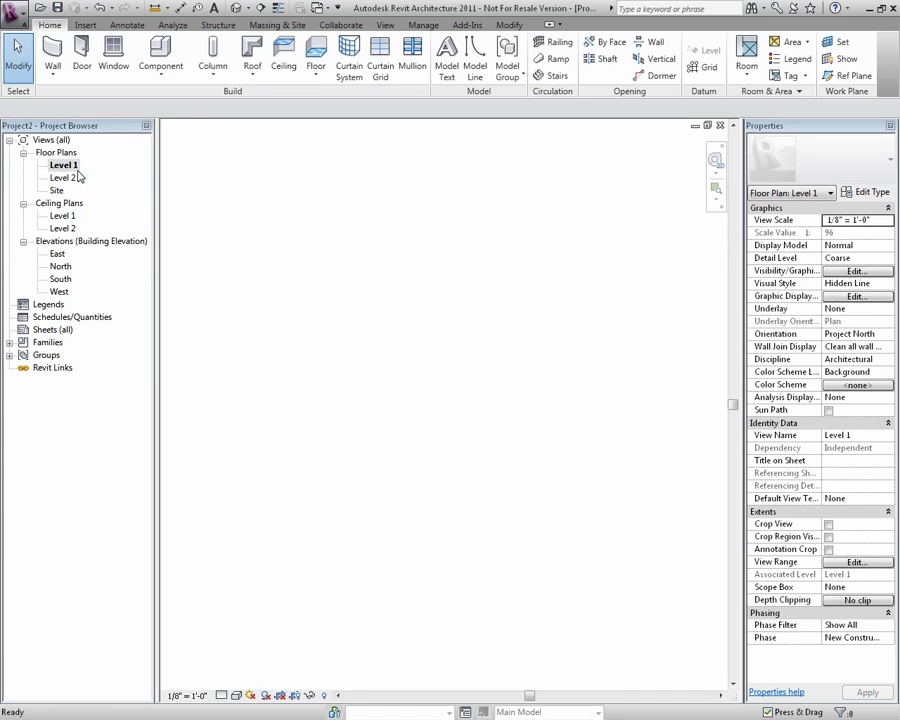
# Step: Start placing Basic Wall Generic - 8" walls from the Wall drop-down
pyautogui.click(52, 80)
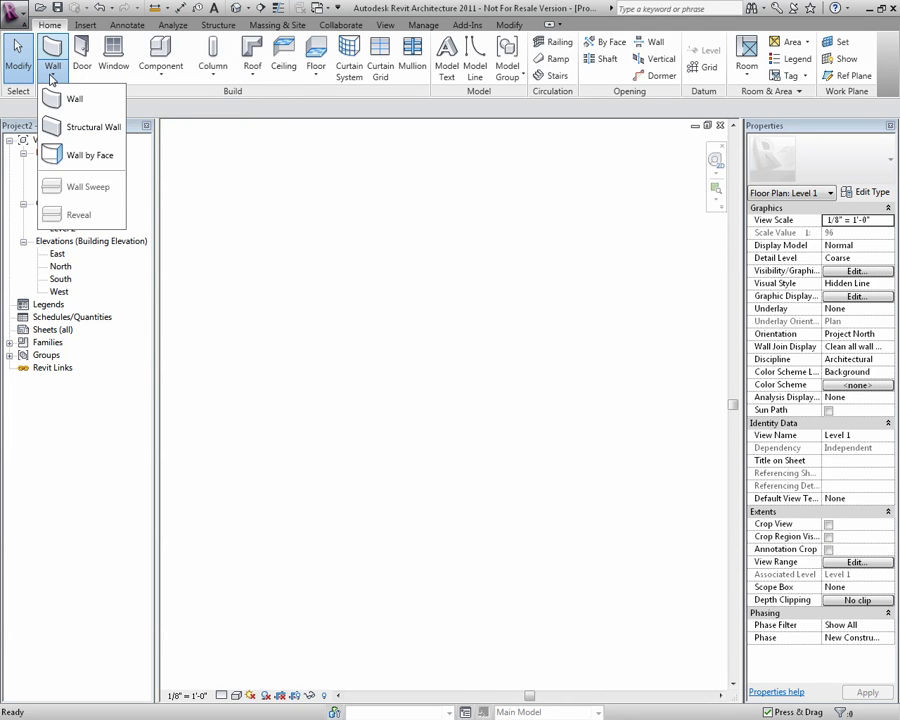
pyautogui.click(103, 106)
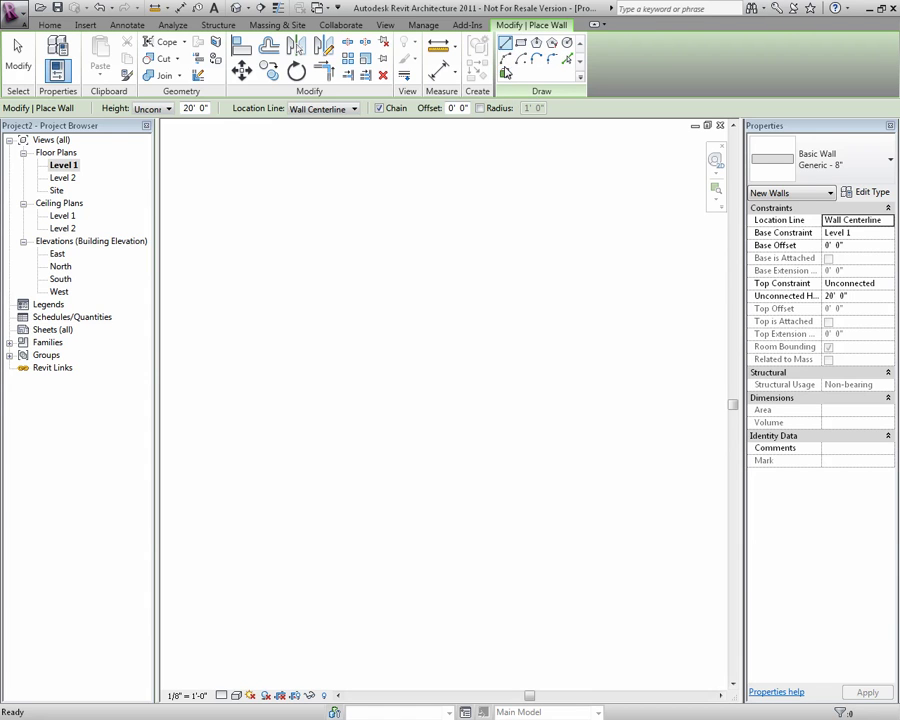
pyautogui.click(505, 45)
pyautogui.click(160, 109)
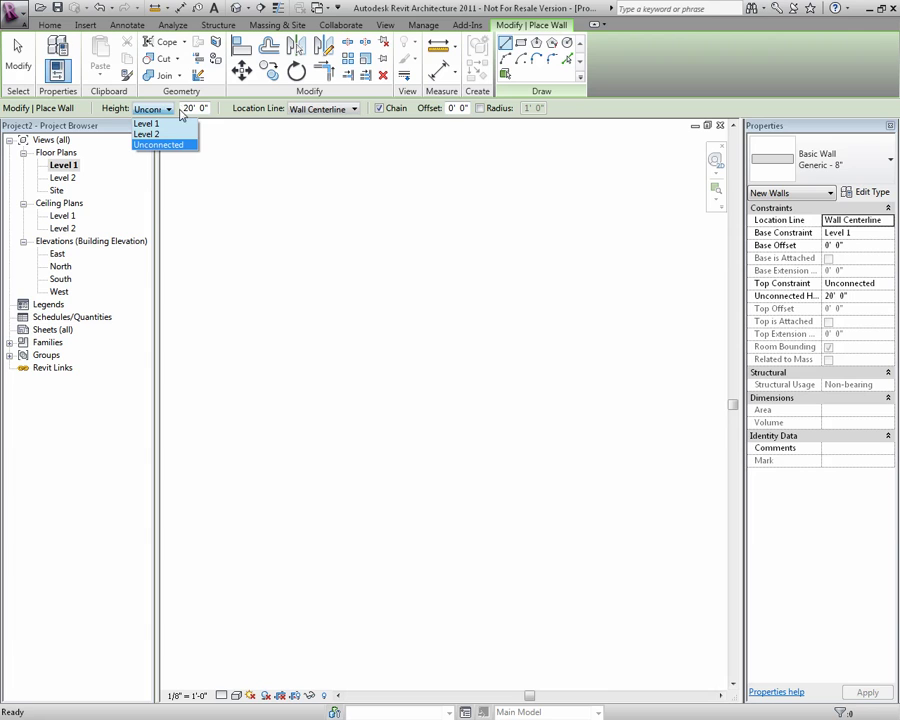
pyautogui.click(193, 109)
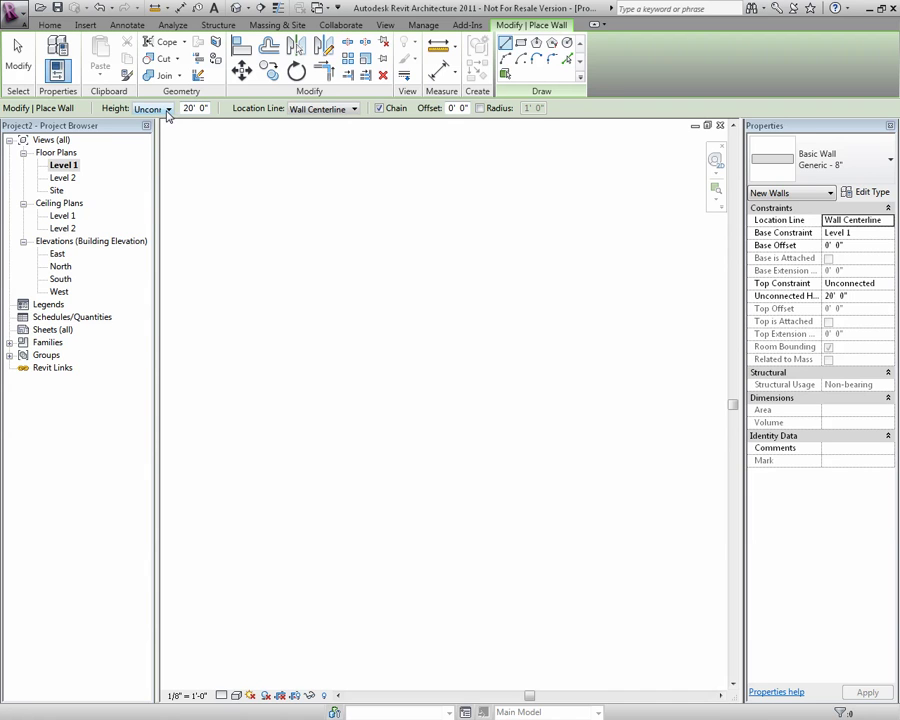
pyautogui.click(168, 109)
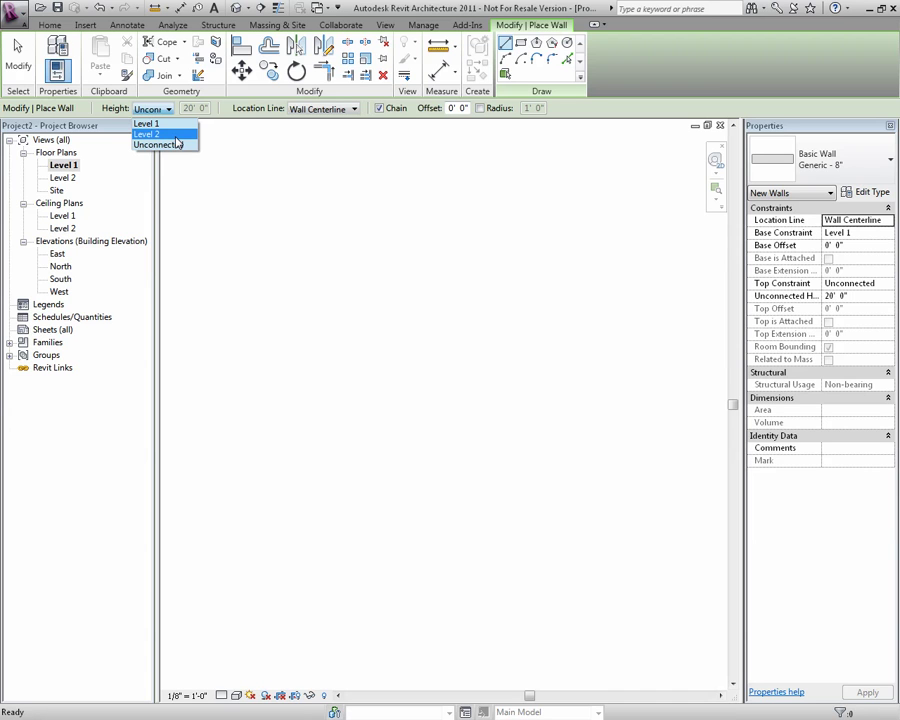
pyautogui.click(278, 109)
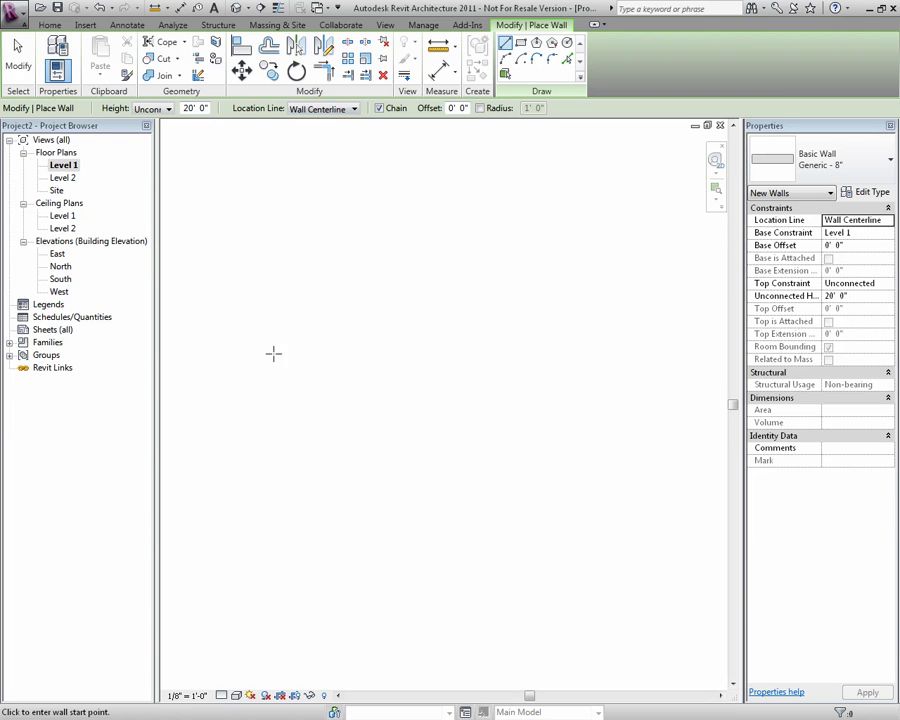
# Step: Cancel a trial wall after its start point and bring up the Location Line choices
pyautogui.click(289, 415)
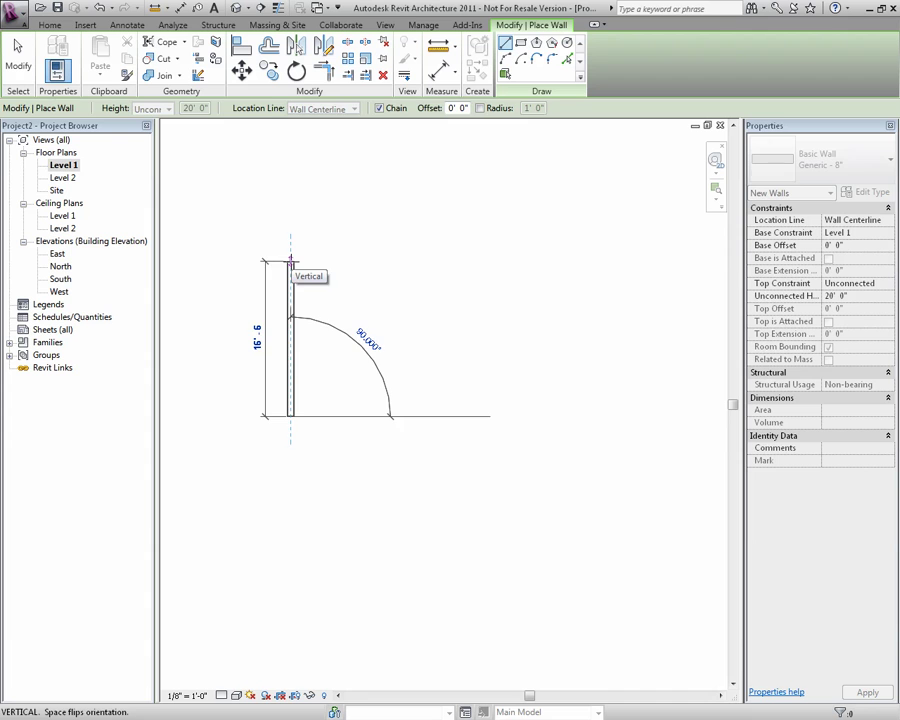
pyautogui.press('Escape')
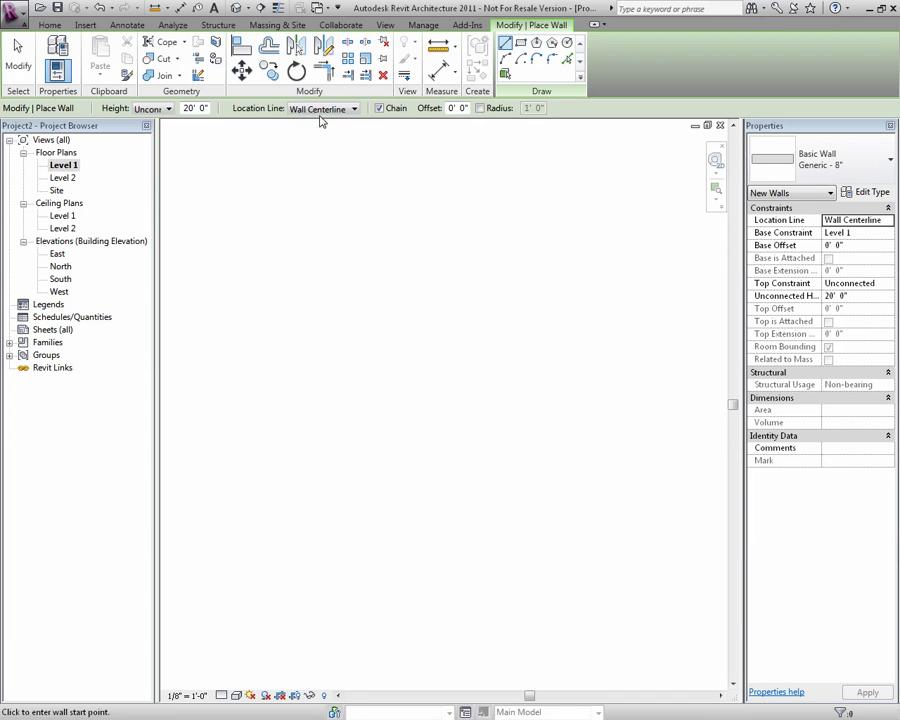
pyautogui.click(321, 111)
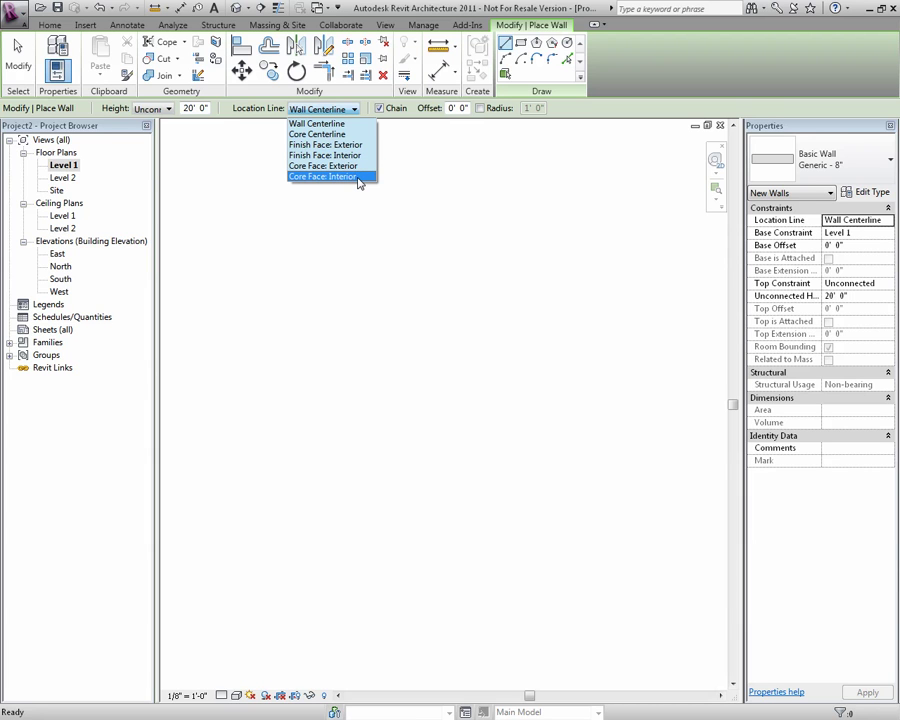
# Step: Set the wall Location Line to Finish Face: Interior
pyautogui.click(394, 120)
pyautogui.click(346, 112)
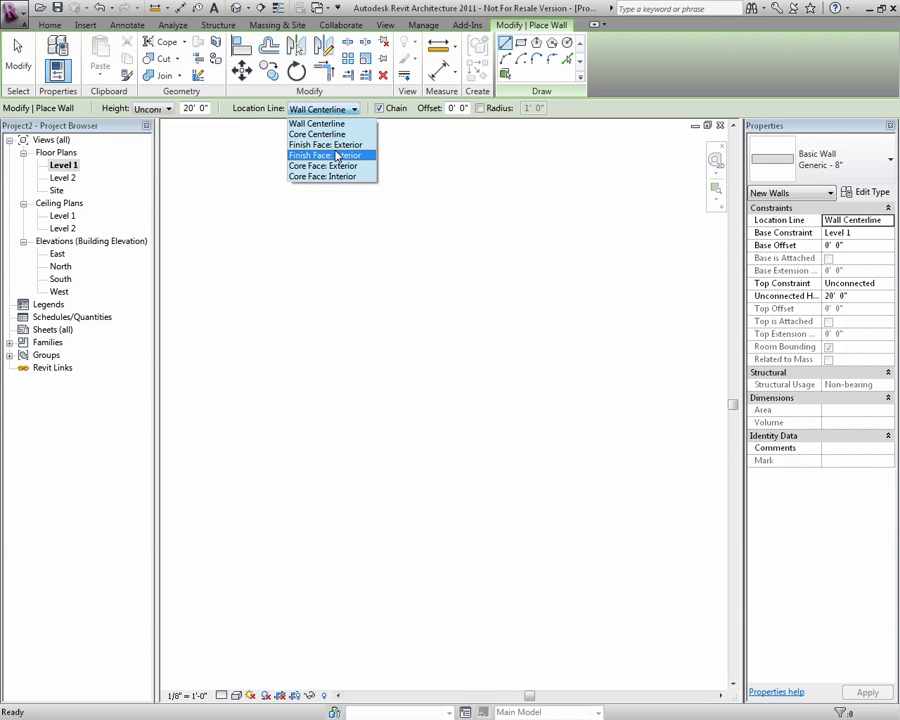
pyautogui.click(338, 157)
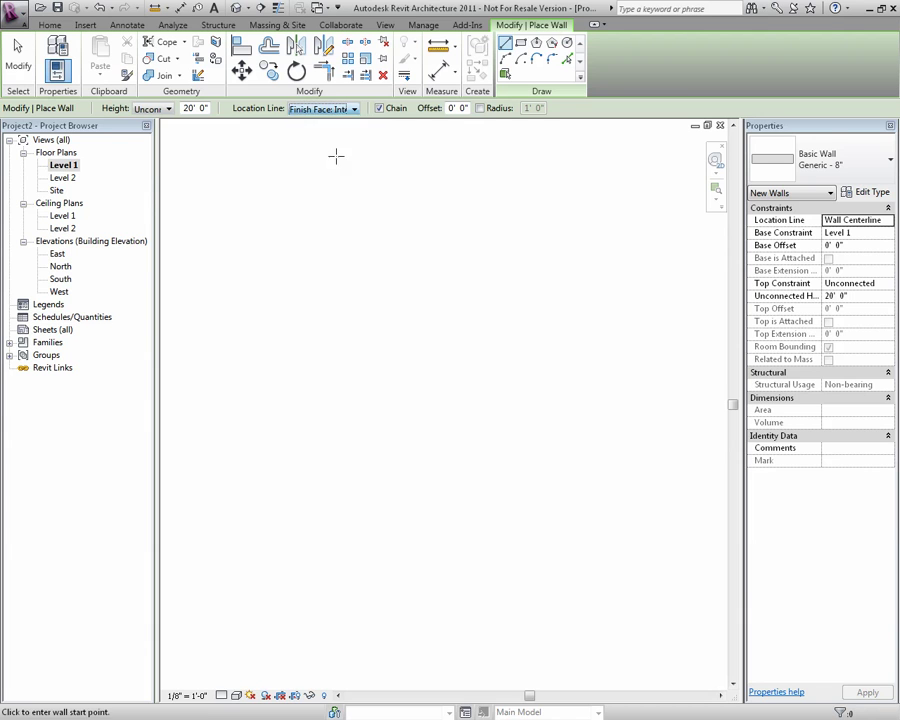
# Step: Draw three chained walls: a tall left wall, a top wall across, and a shorter right wall
pyautogui.click(307, 337)
pyautogui.scroll(5, 307, 228)
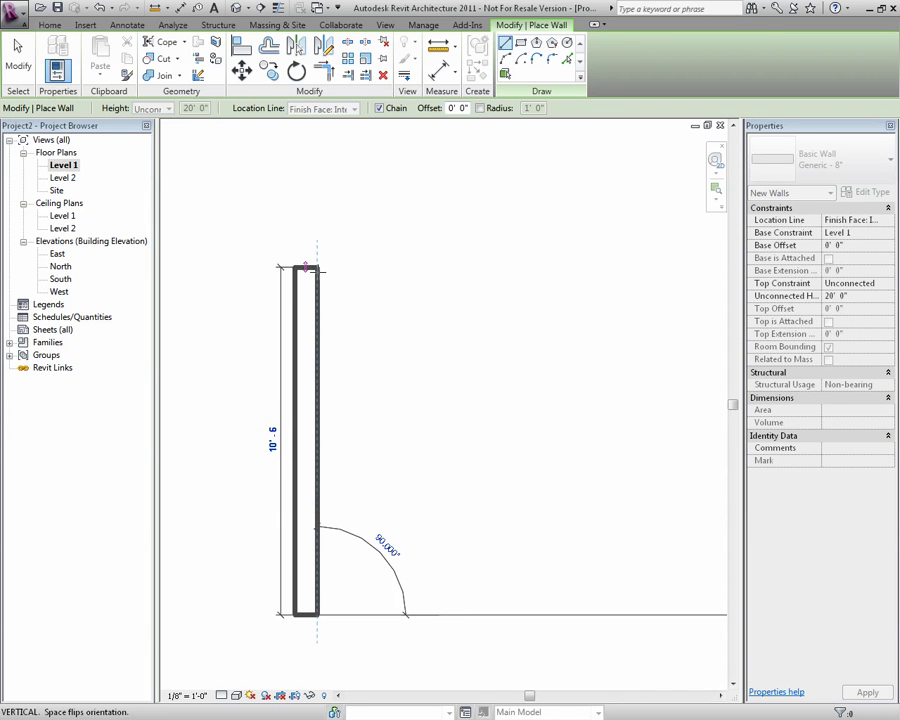
pyautogui.click(306, 251)
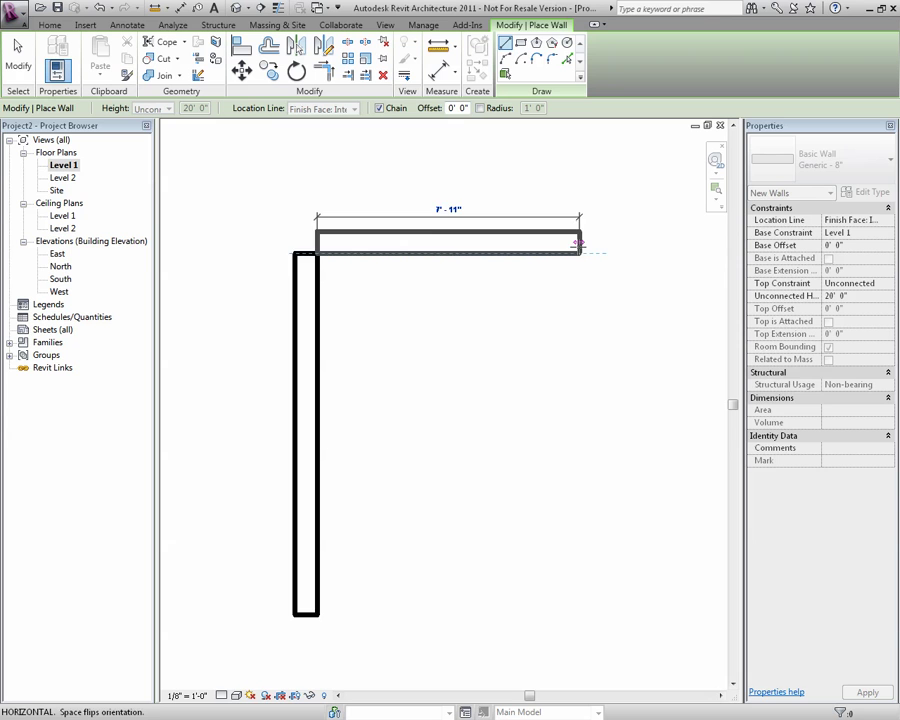
pyautogui.click(580, 253)
pyautogui.click(579, 430)
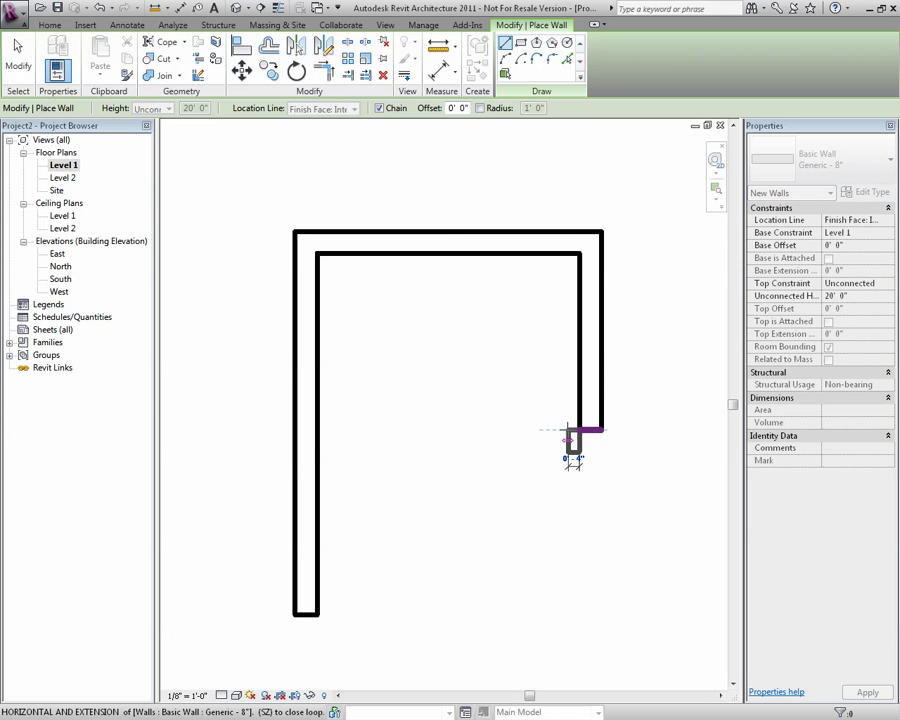
pyautogui.press('Escape')
# Step: Switch to Wall Centerline and draw an L-shaped pair of walls inside the U
pyautogui.click(334, 108)
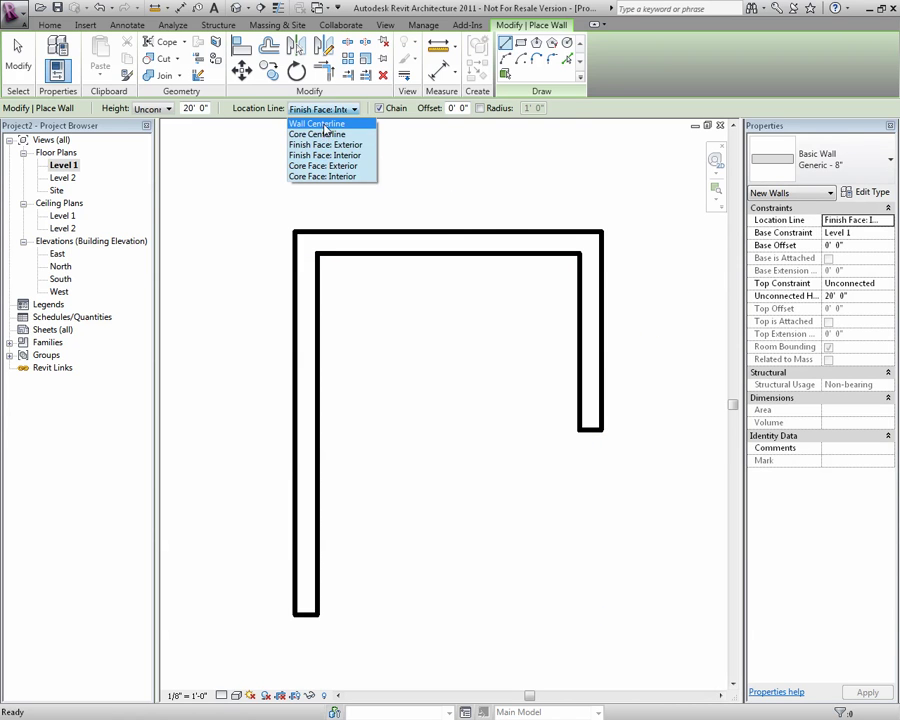
pyautogui.click(316, 123)
pyautogui.click(384, 487)
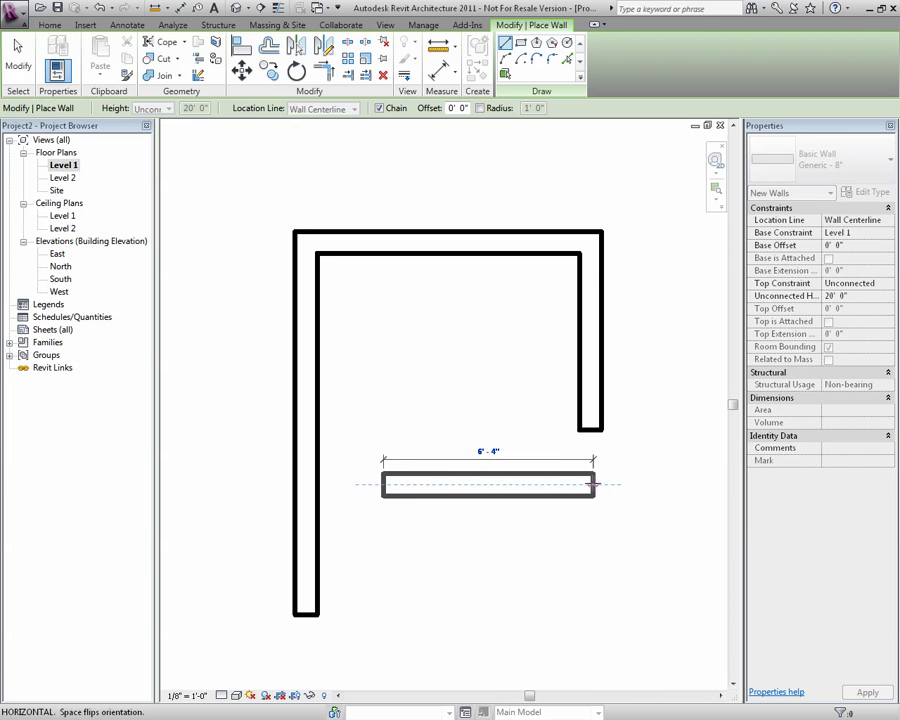
pyautogui.click(594, 486)
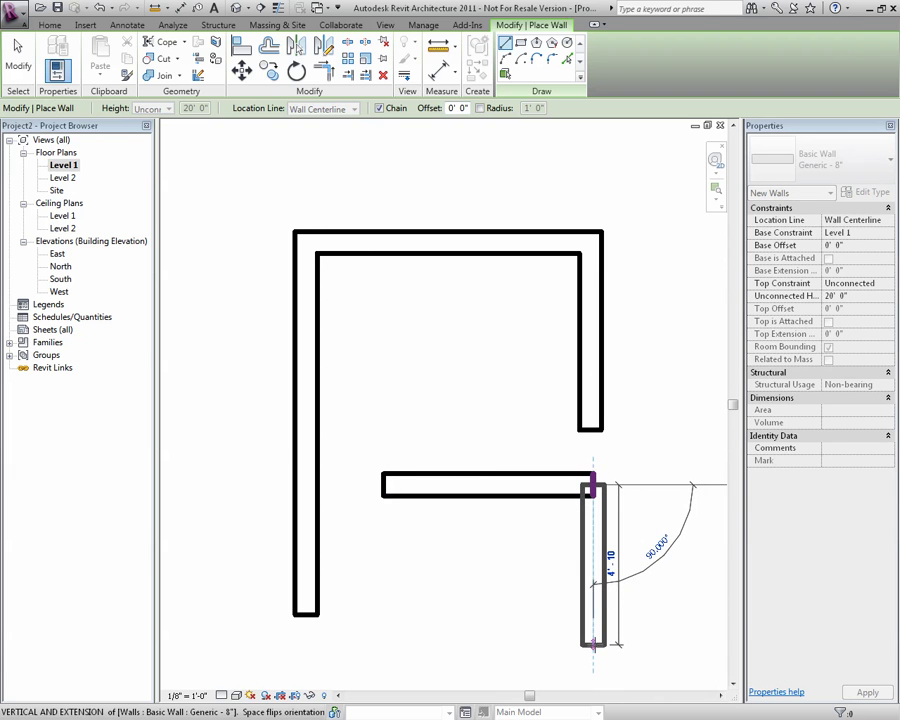
pyautogui.click(594, 643)
pyautogui.press('Escape')
pyautogui.press('Escape')
# Step: Draw a closed six-wall L-shaped room on the right with 7'-5" and 6'-0" top legs
pyautogui.moveTo(499, 543); pyautogui.dragTo(350, 520, button='middle')
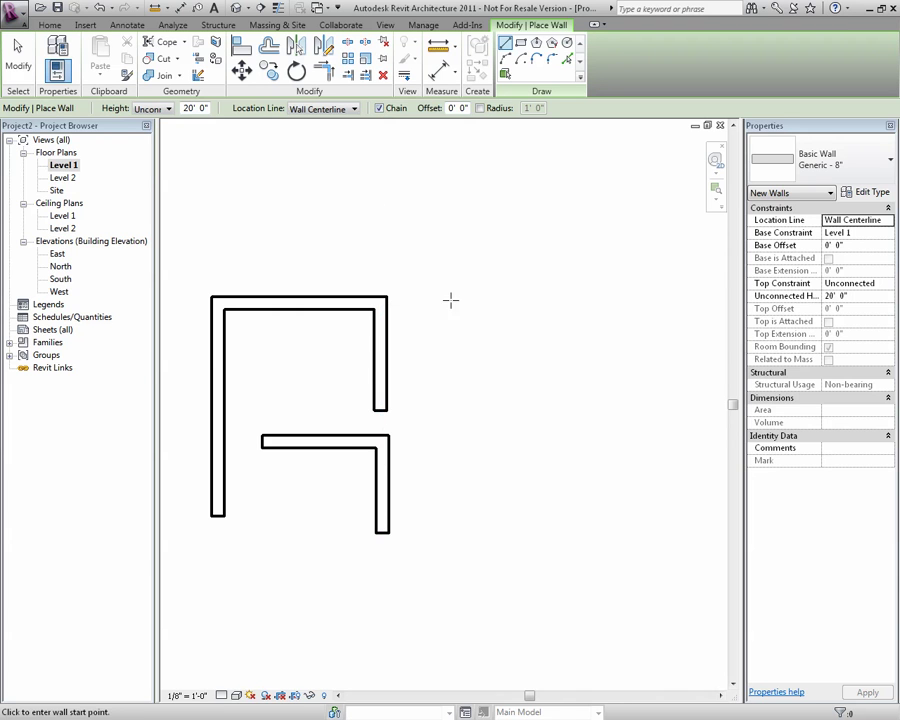
pyautogui.click(418, 230)
pyautogui.click(560, 231)
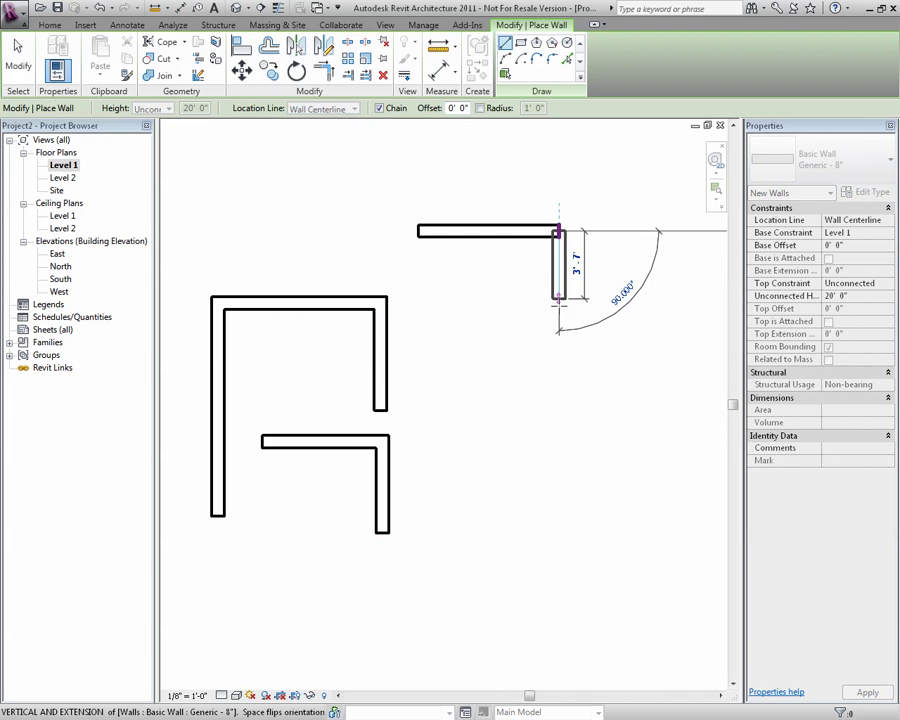
pyautogui.click(560, 360)
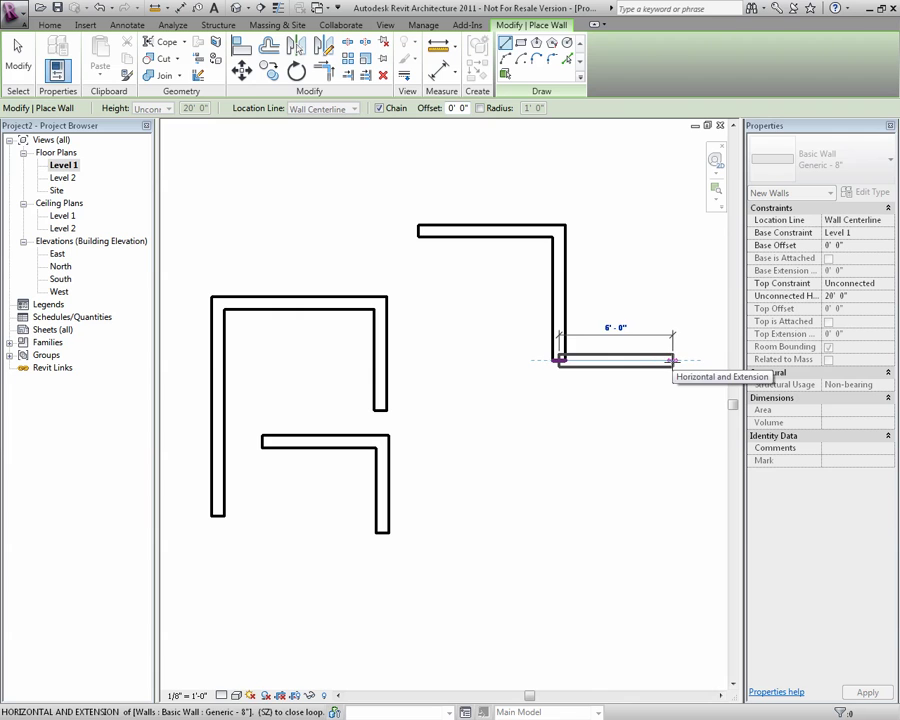
pyautogui.click(673, 361)
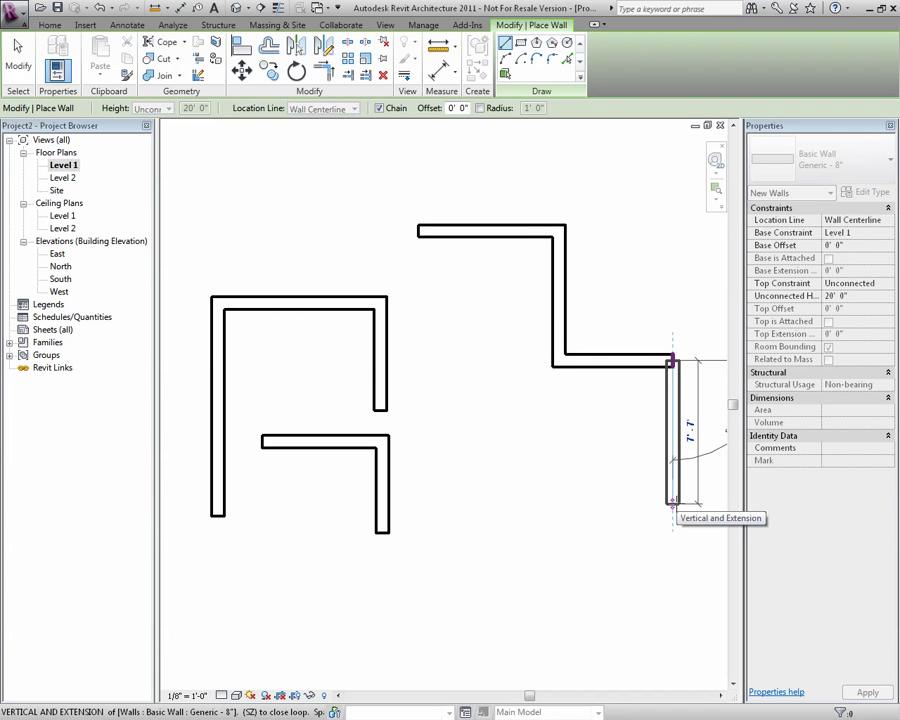
pyautogui.click(673, 503)
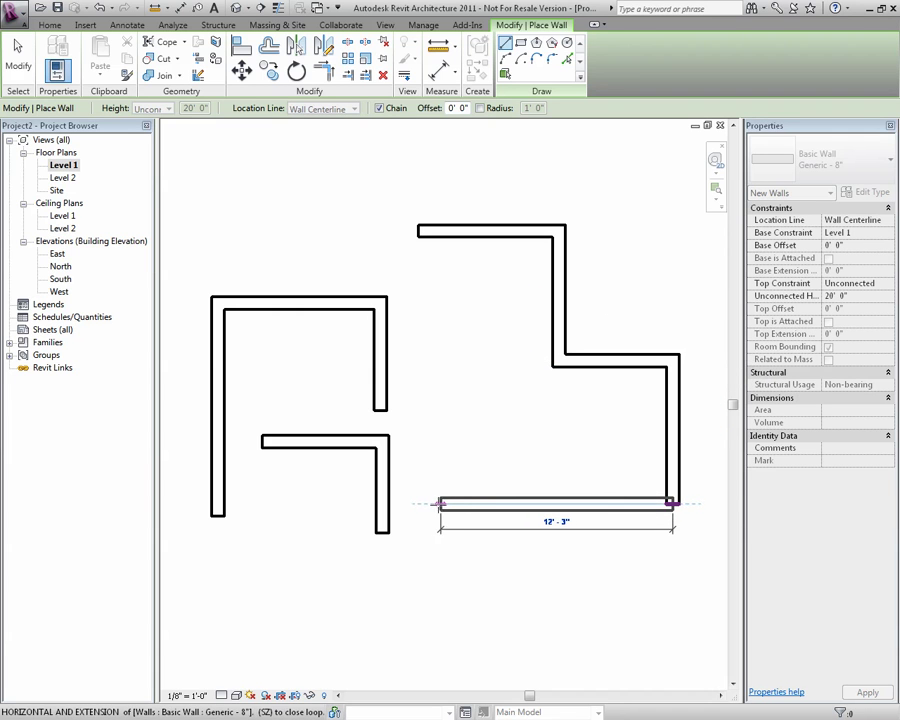
pyautogui.click(418, 503)
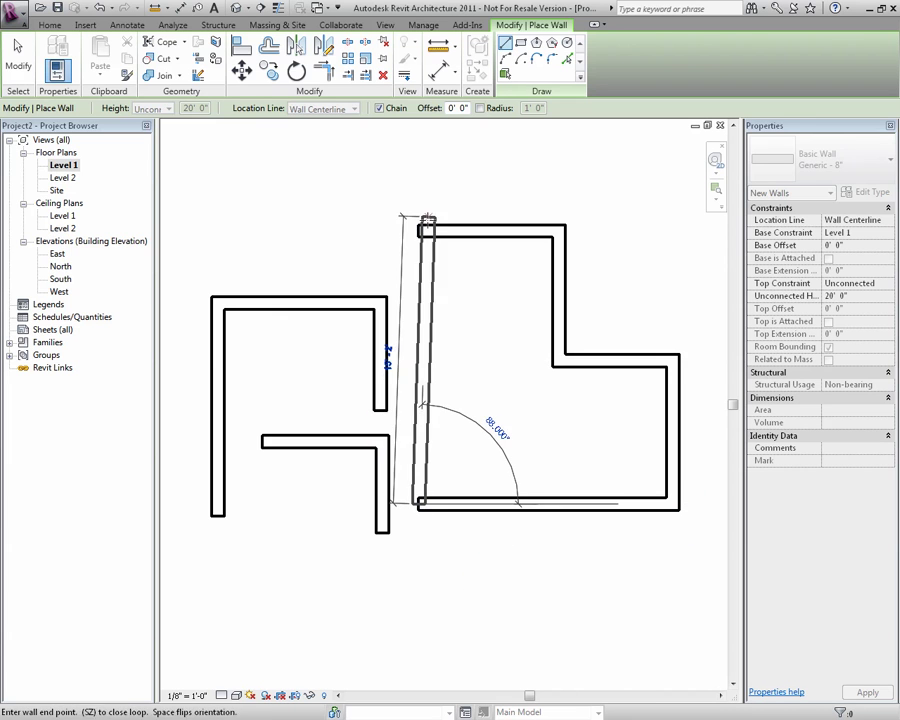
pyautogui.click(418, 231)
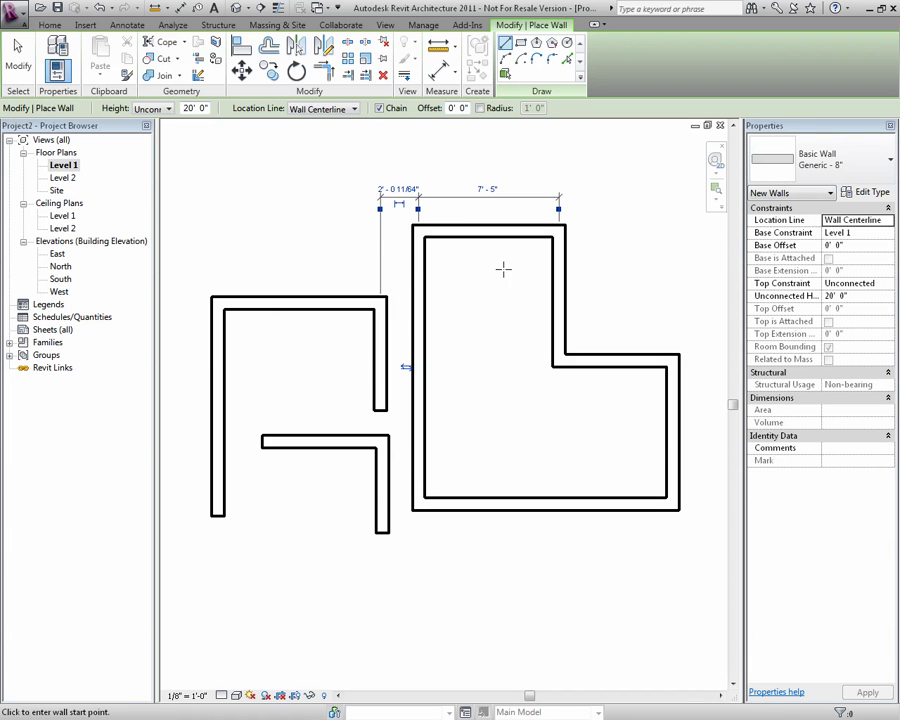
# Step: Turn off Chain and draw a single short horizontal wall below the layout
pyautogui.click(379, 108)
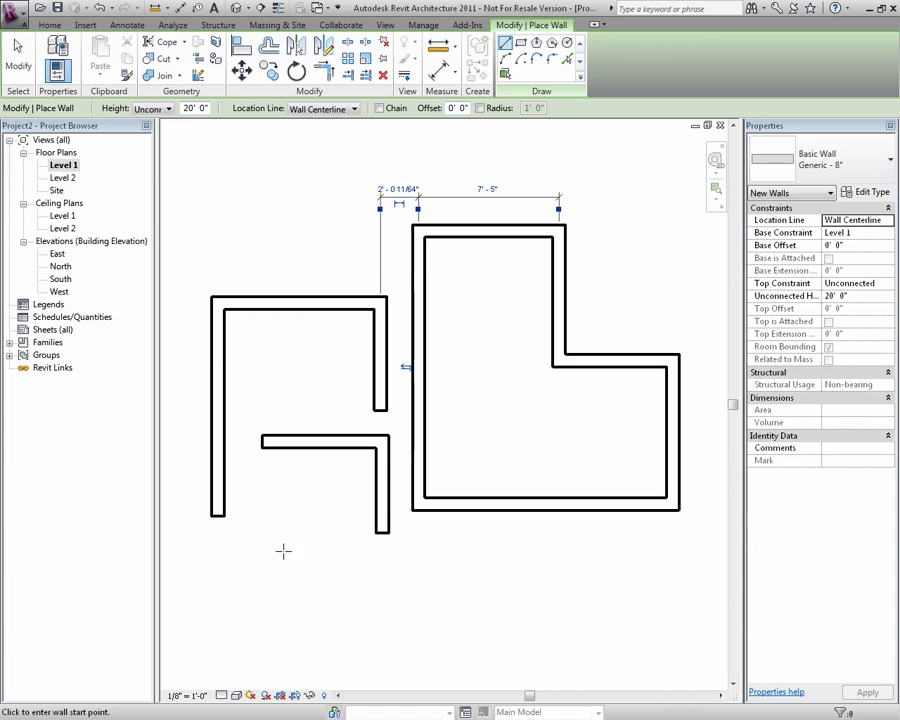
pyautogui.click(261, 593)
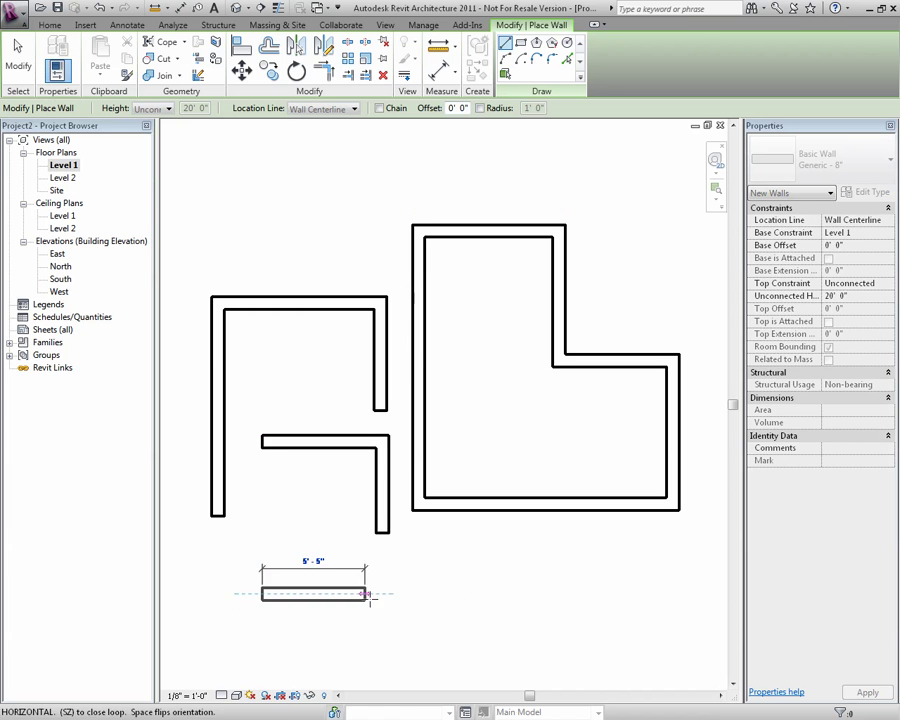
pyautogui.click(412, 593)
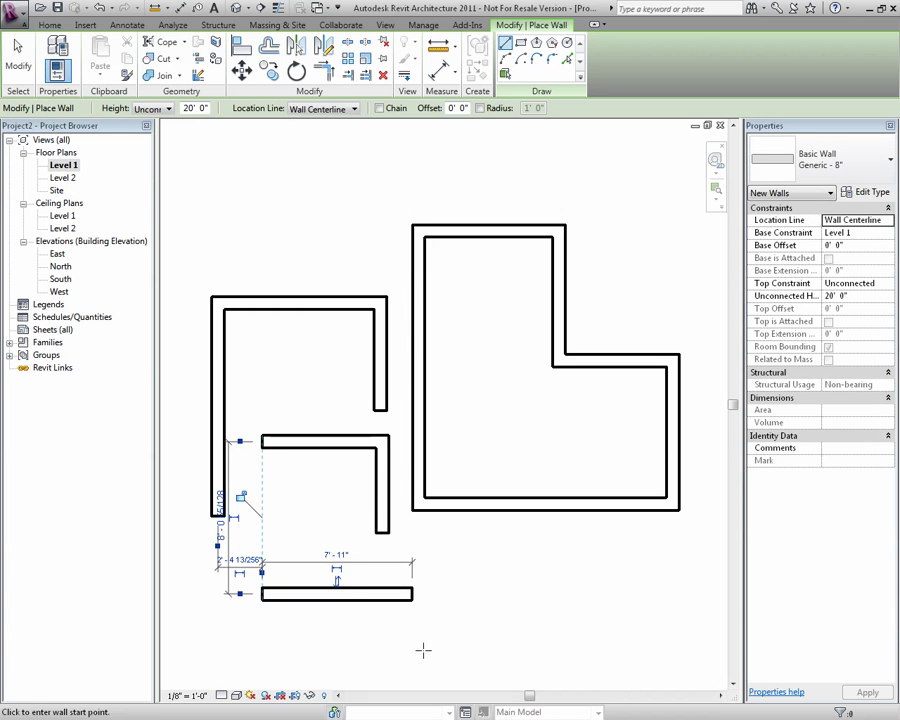
# Step: Draw a stepped run: a 10'-3" wall, a vertical wall upward, then a wall to the right
pyautogui.moveTo(430, 648)
pyautogui.mouseDown(button='middle')
pyautogui.moveTo(452, 643)
pyautogui.moveTo(311, 500)
pyautogui.mouseUp(button='middle')
pyautogui.click(311, 500)
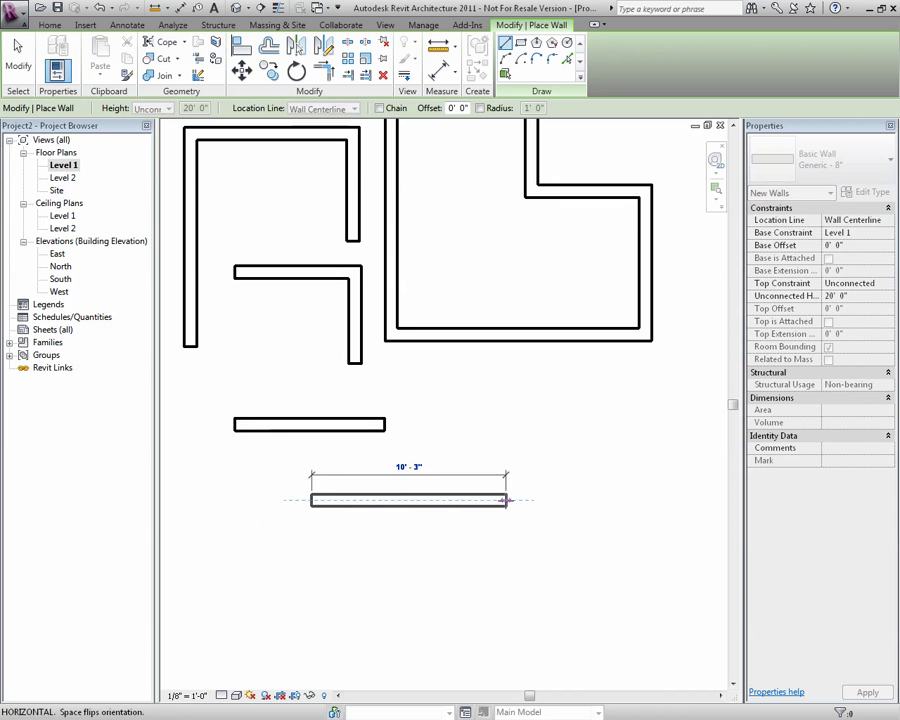
pyautogui.click(506, 500)
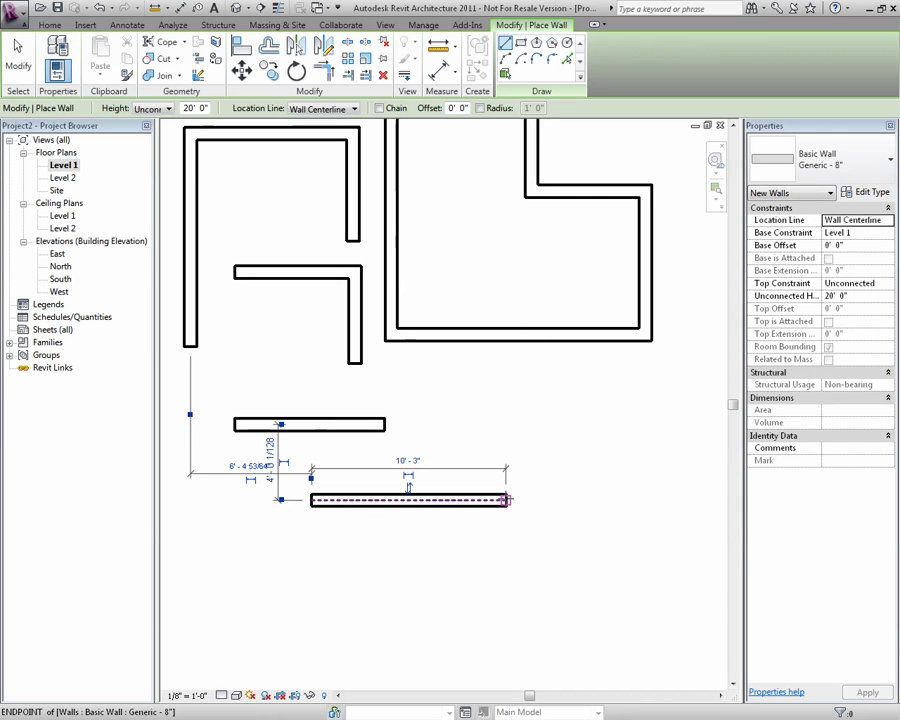
pyautogui.click(506, 500)
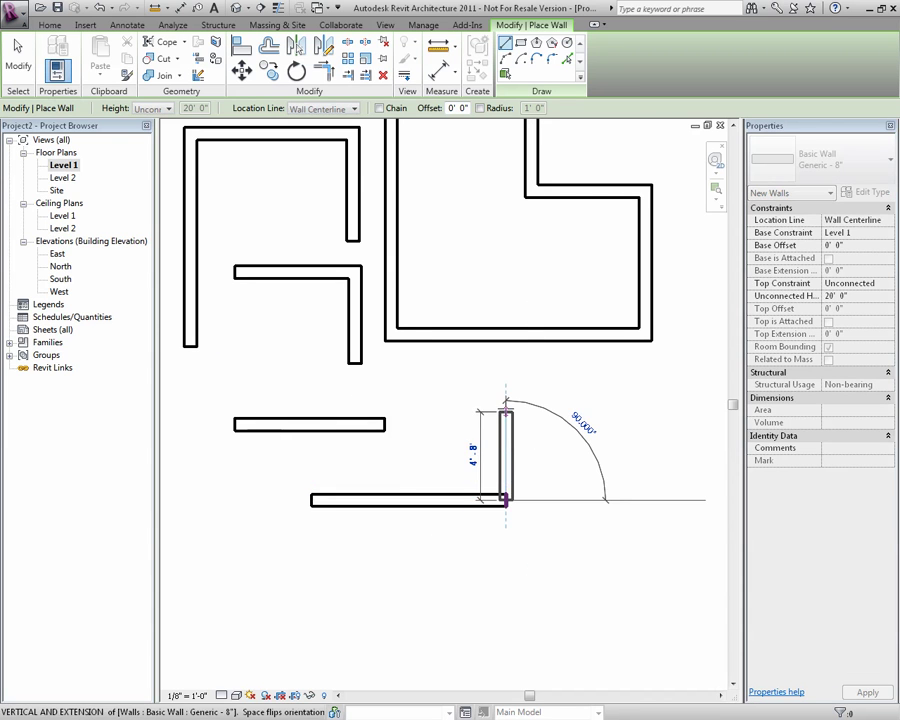
pyautogui.click(506, 399)
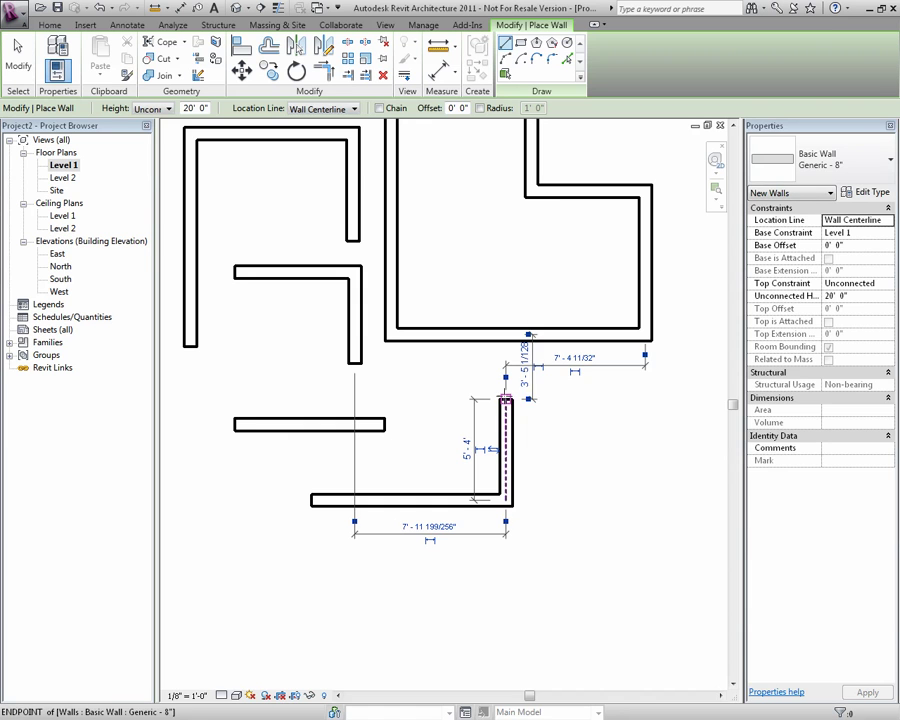
pyautogui.click(506, 399)
pyautogui.click(627, 399)
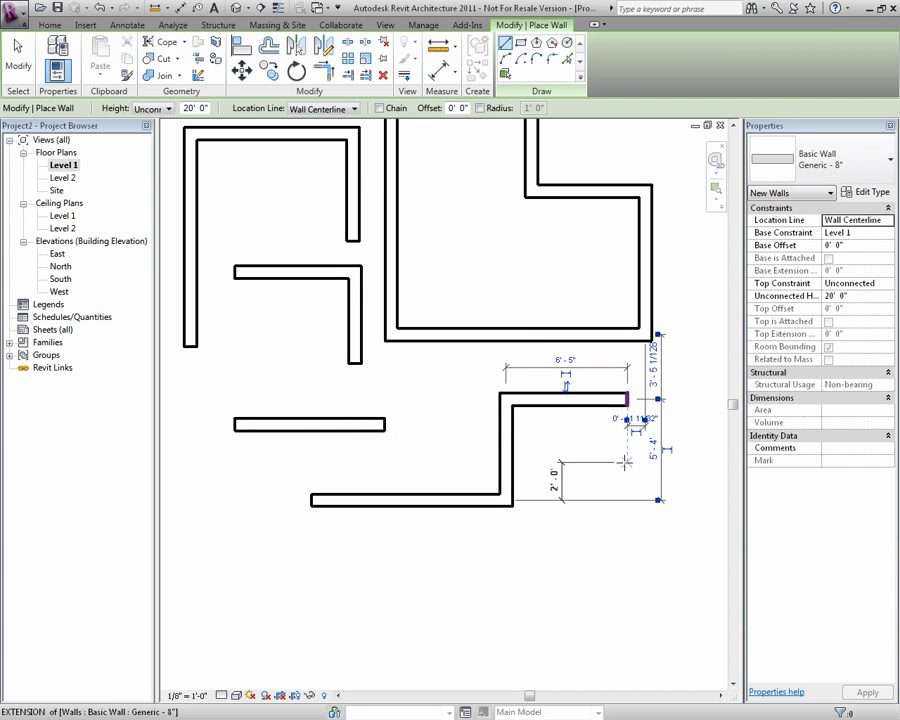
pyautogui.scroll(-1, 425, 513)
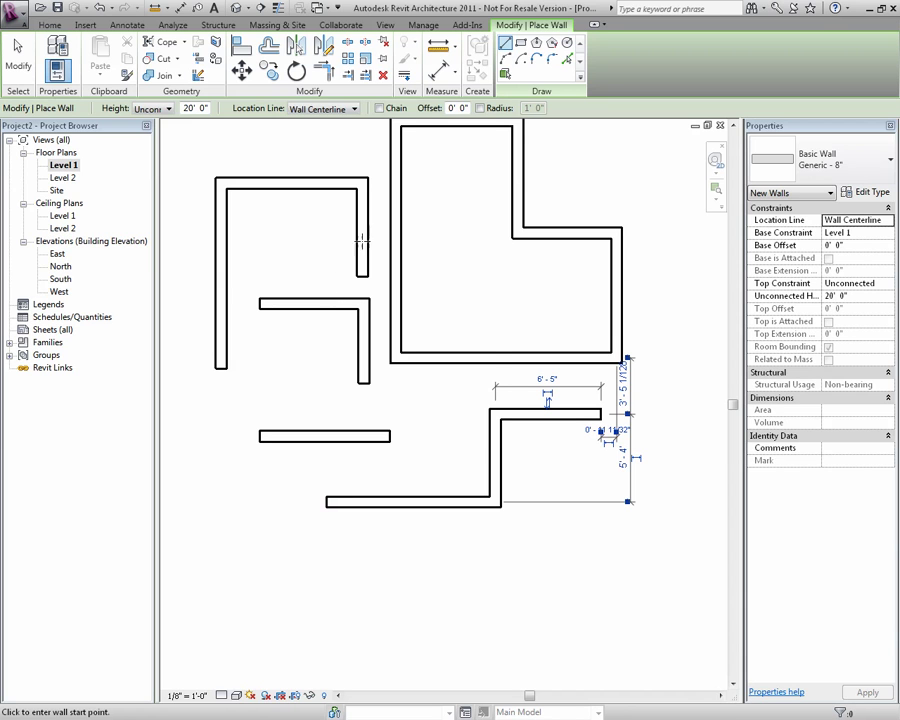
pyautogui.doubleClick(452, 108)
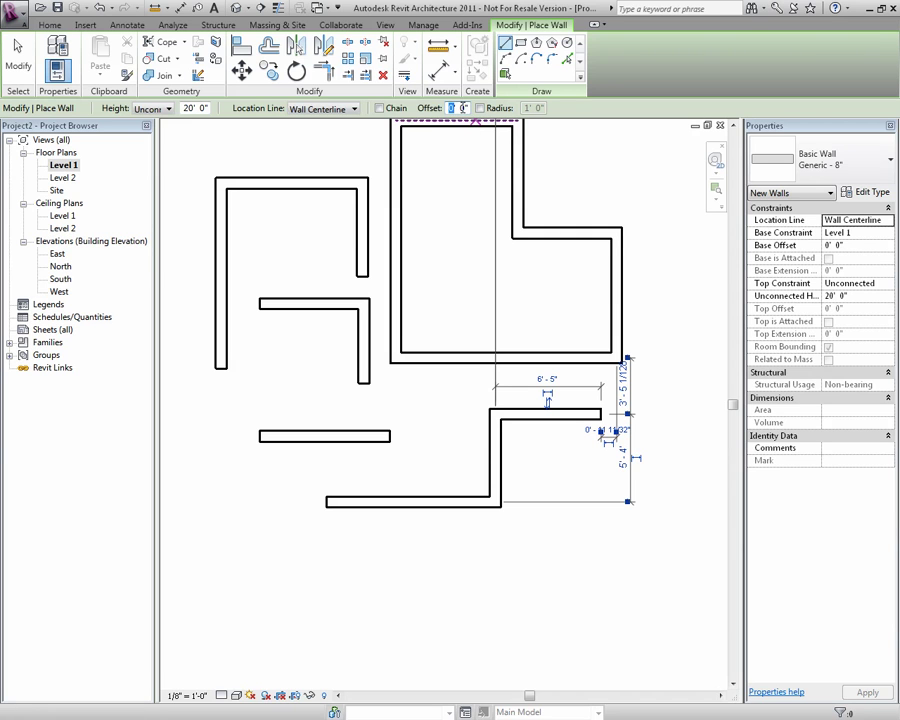
# Step: Set the wall offset to 2' 0" and draw a 9'-2" wall at the lower left
pyautogui.write('2')
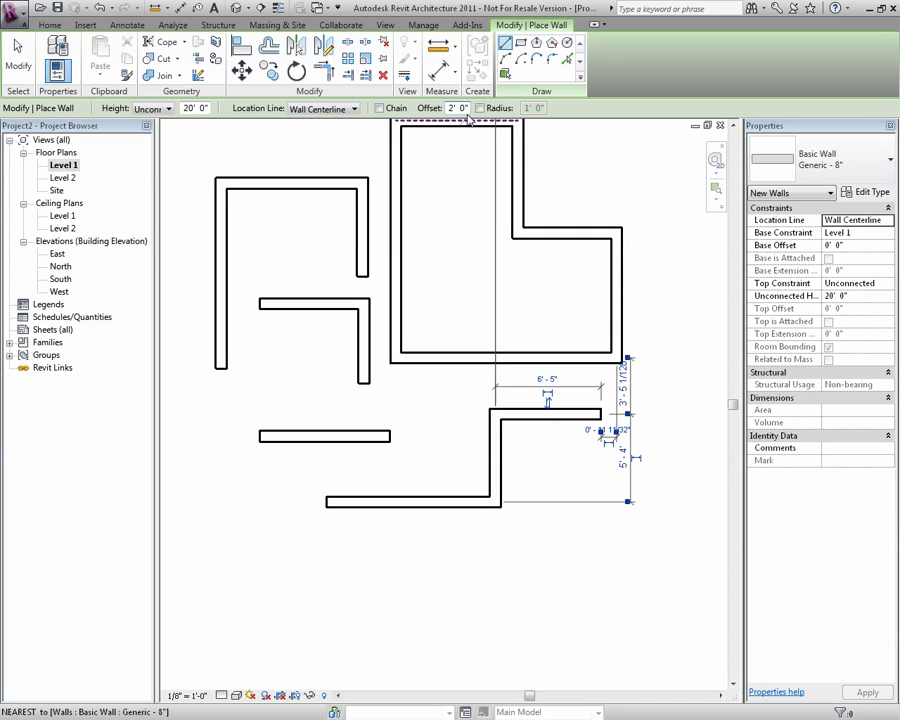
pyautogui.click(264, 576)
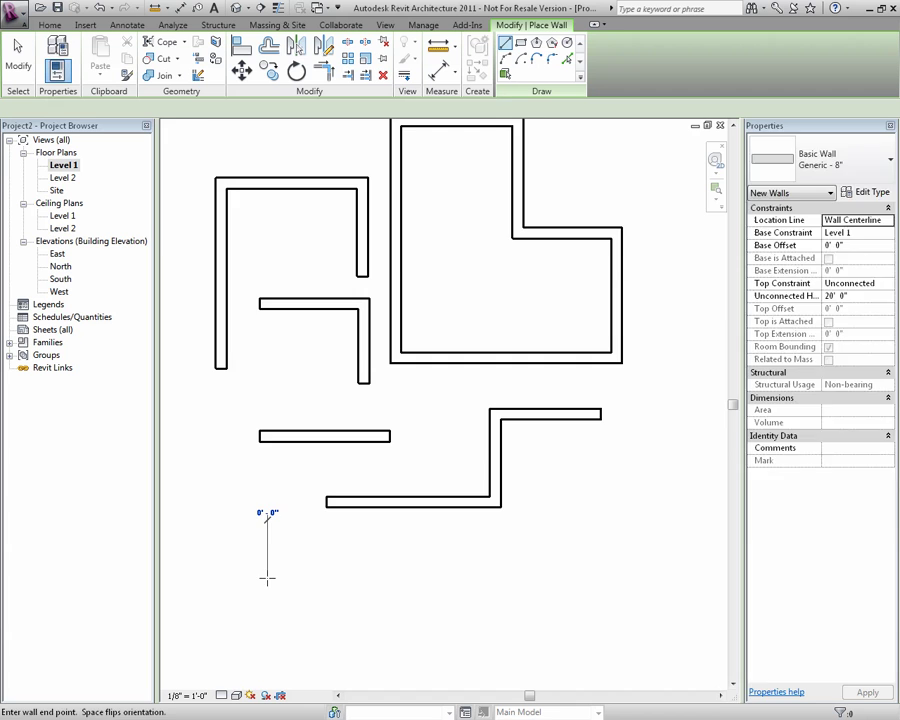
pyautogui.scroll(2, 300, 577)
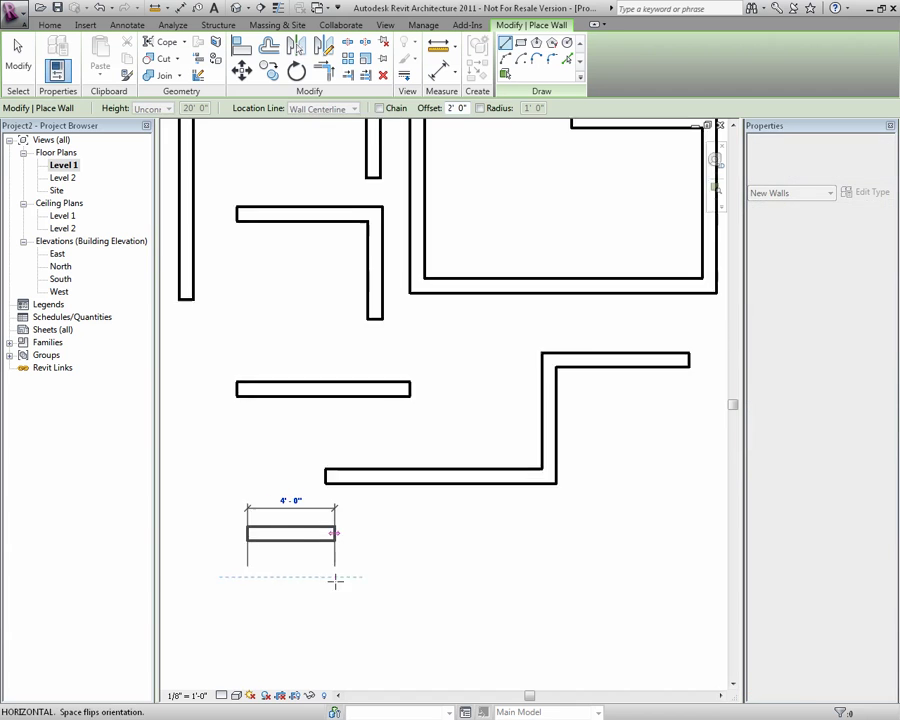
pyautogui.click(460, 576)
# Step: Turn Chain on and draw a U-shaped chained wall run right of the 9'-2" wall
pyautogui.scroll(-1, 460, 594)
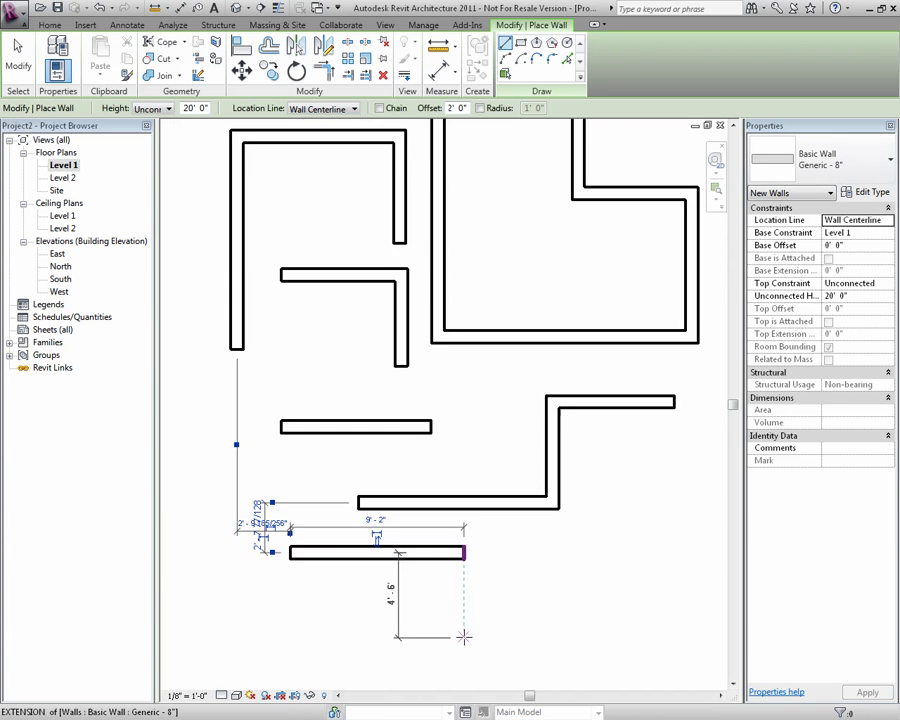
pyautogui.moveTo(462, 634); pyautogui.dragTo(438, 604, button='middle')
pyautogui.click(379, 108)
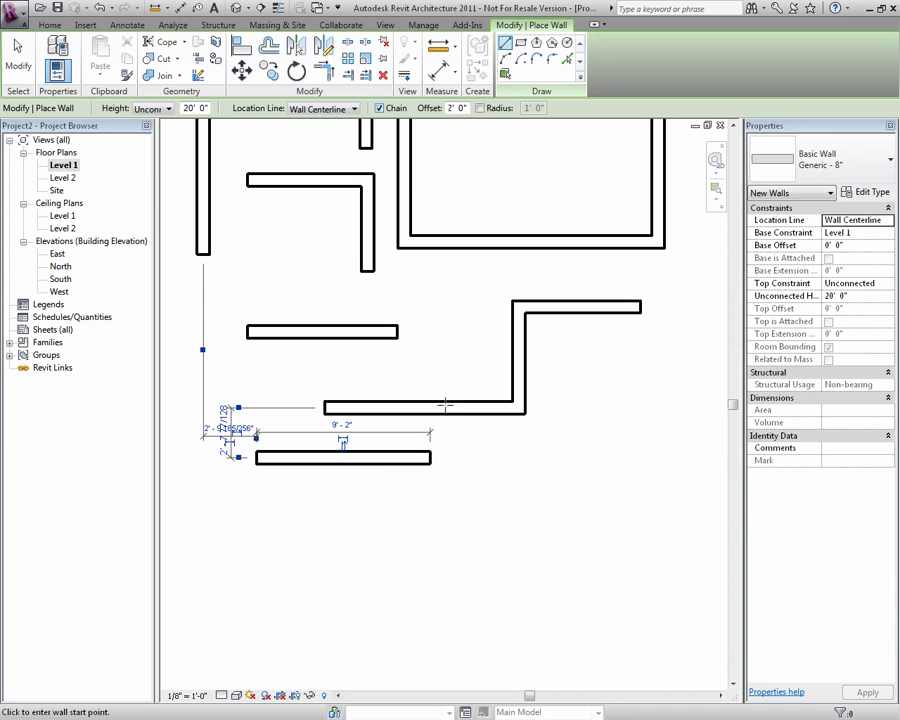
pyautogui.click(481, 490)
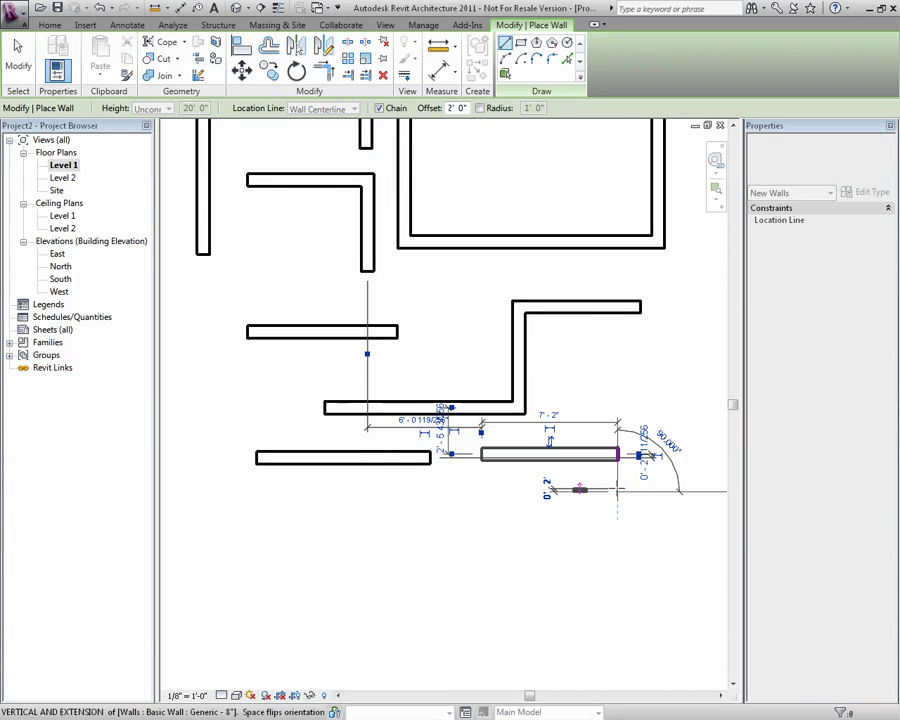
pyautogui.click(617, 490)
pyautogui.click(613, 614)
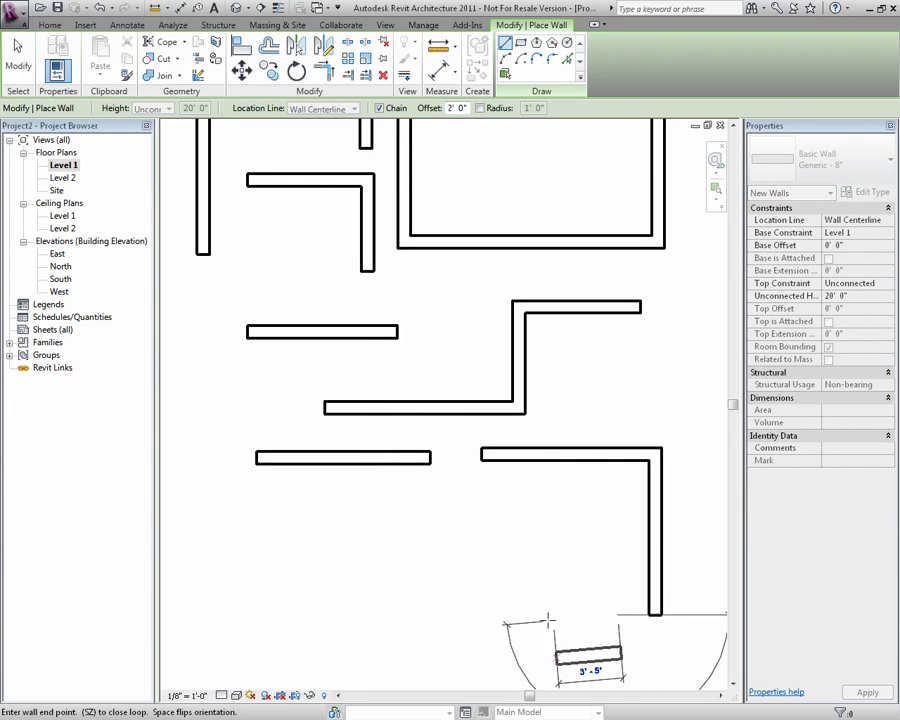
pyautogui.click(497, 614)
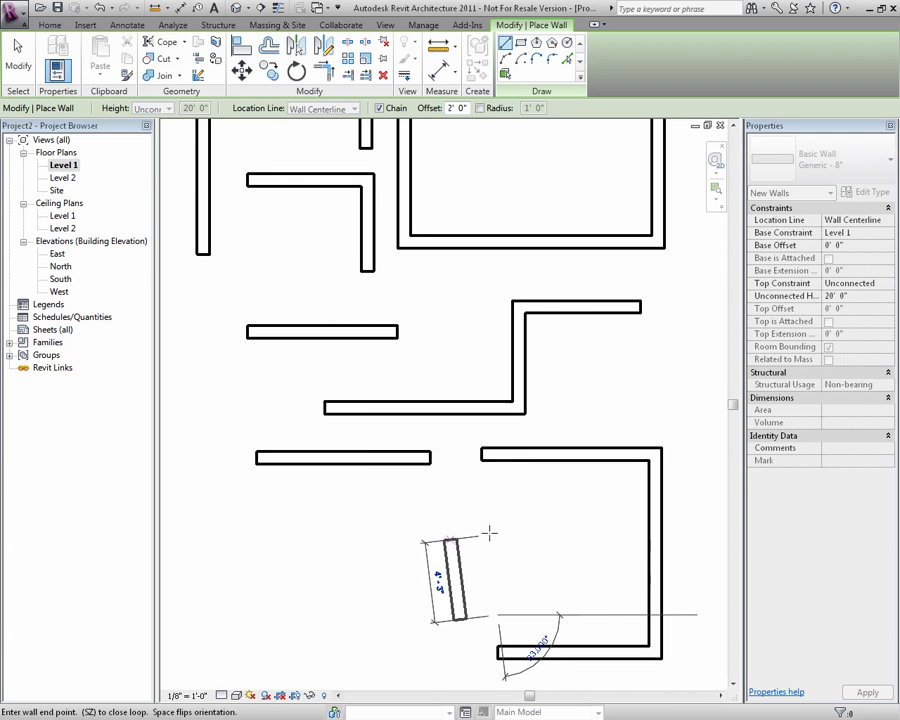
pyautogui.click(496, 500)
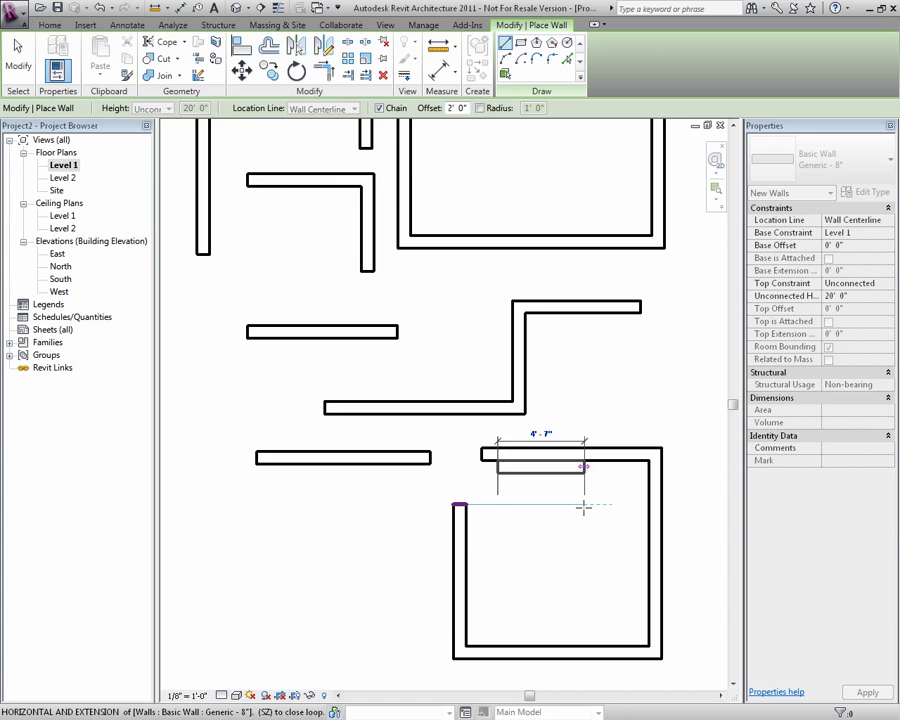
pyautogui.press('Escape')
# Step: Draw an offset wall chain wrapping the L-shaped room's top and right sides, including a 6'-0" leg
pyautogui.moveTo(522, 550); pyautogui.dragTo(492, 514, button='middle')
pyautogui.scroll(-2, 492, 514)
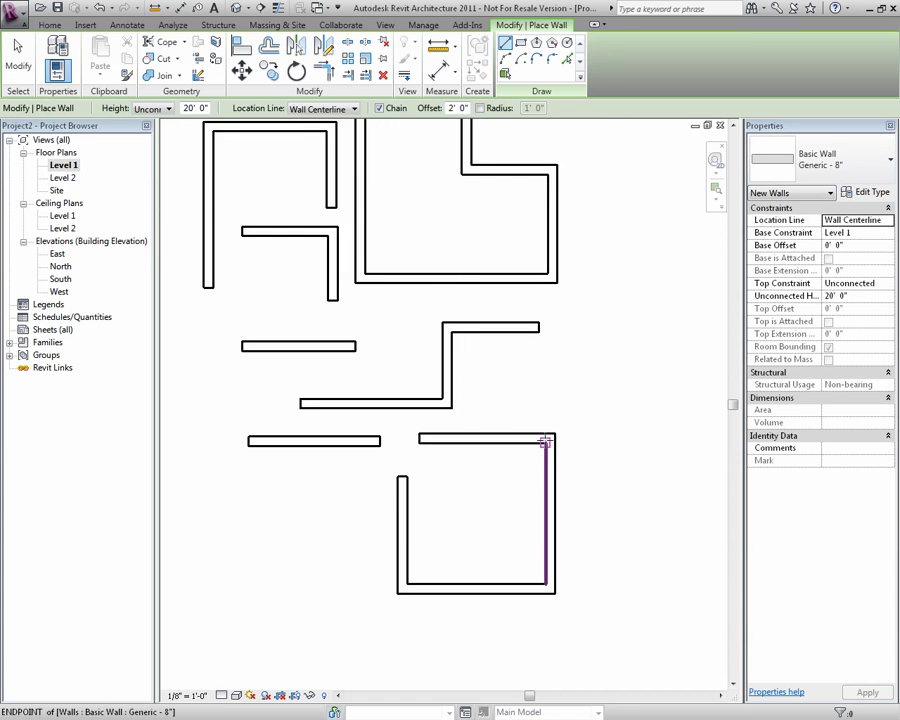
pyautogui.moveTo(540, 492); pyautogui.dragTo(499, 628, button='middle')
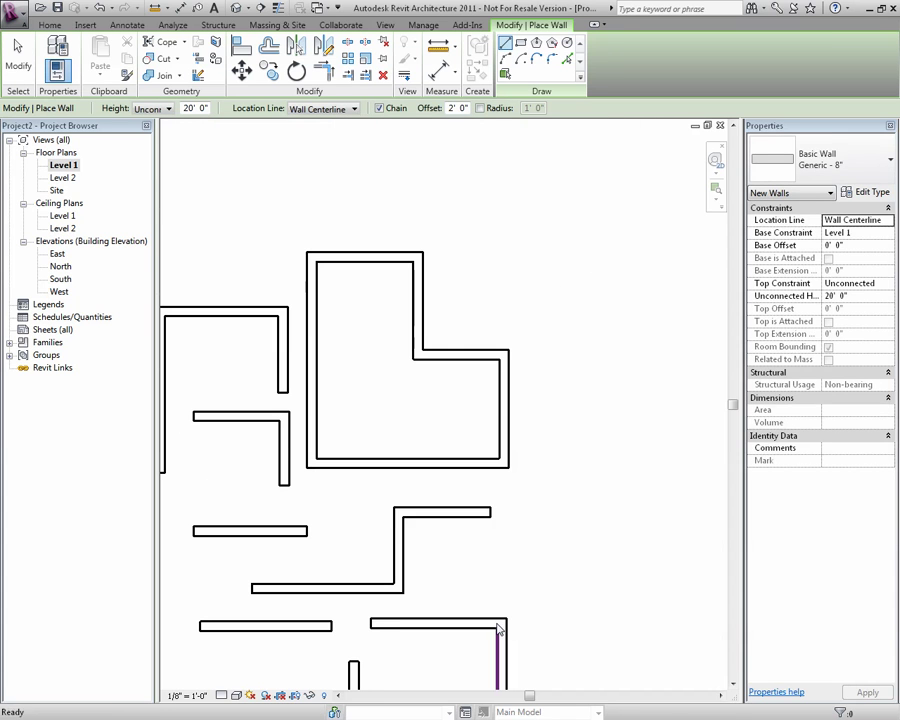
pyautogui.click(306, 252)
pyautogui.click(423, 252)
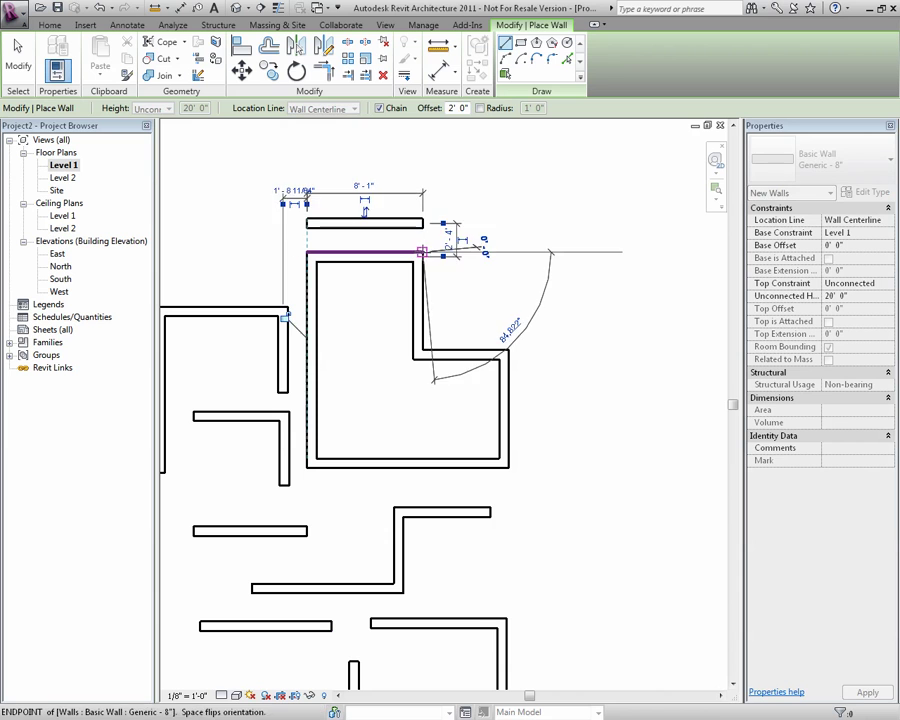
pyautogui.click(422, 349)
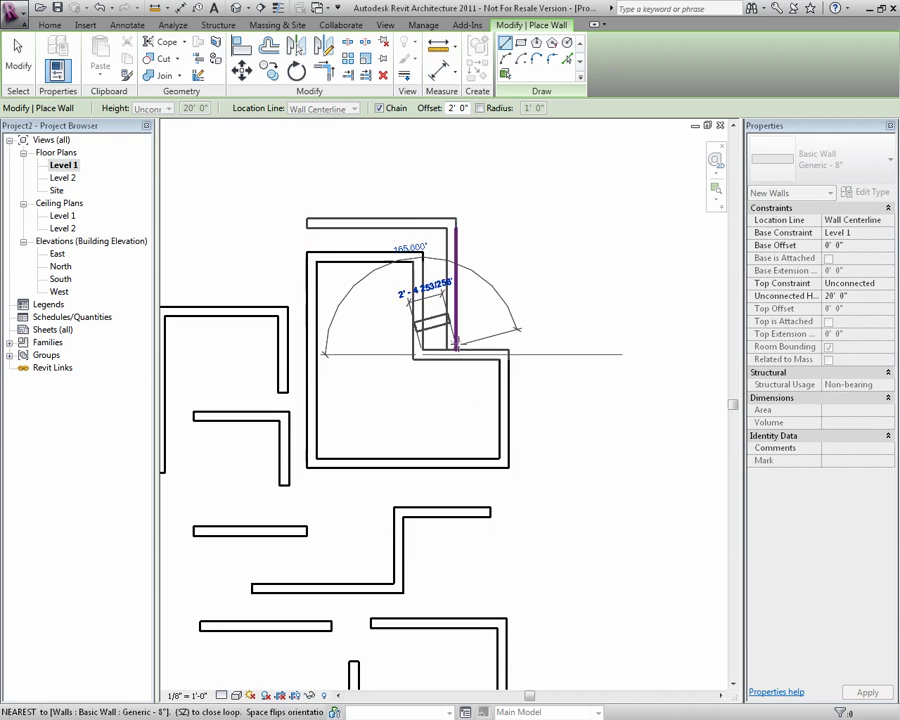
pyautogui.click(509, 353)
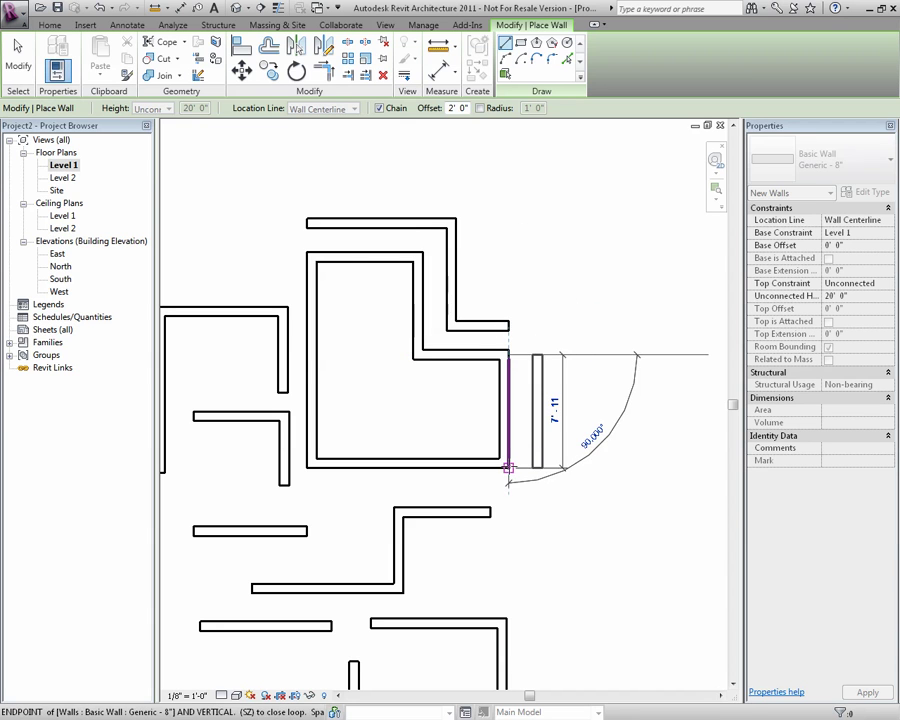
pyautogui.click(560, 469)
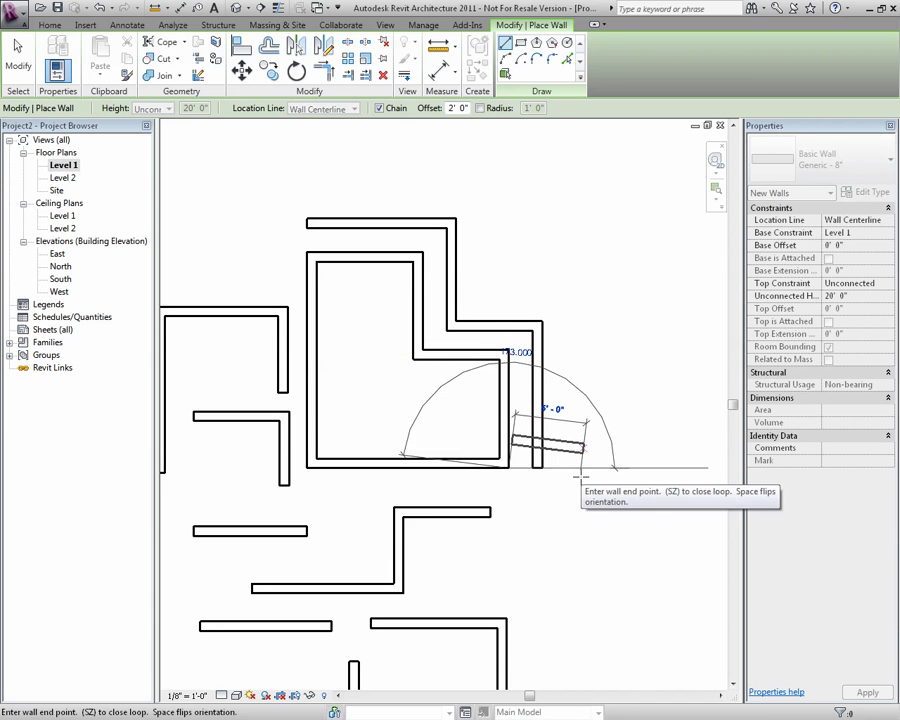
pyautogui.press('Escape')
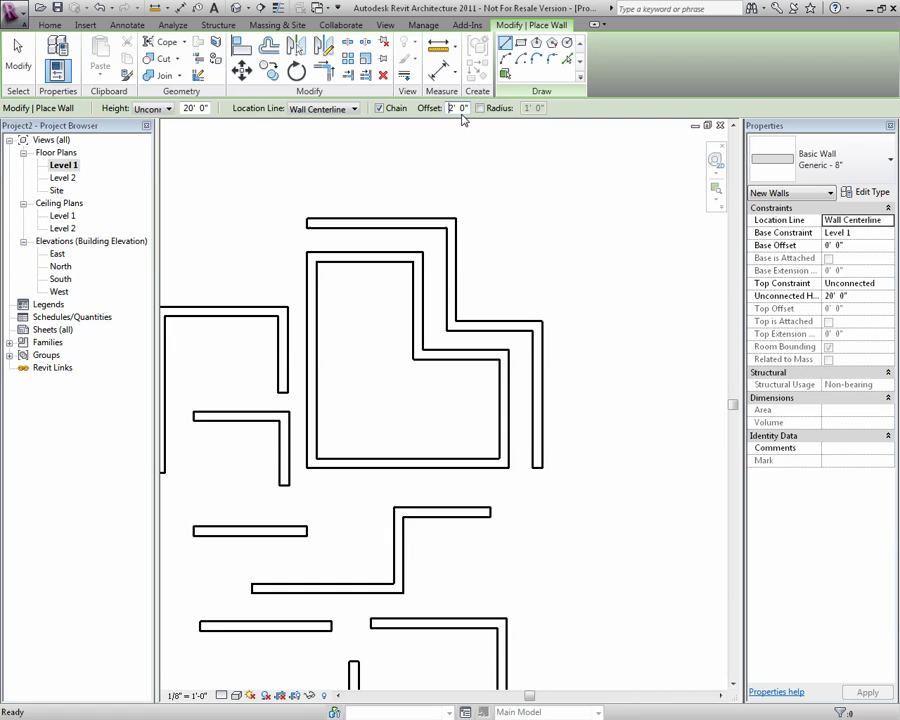
# Step: Reset the wall offset to 0 and enable a 1' 0" corner radius
pyautogui.click(452, 108)
pyautogui.moveTo(460, 108); pyautogui.dragTo(430, 110)
pyautogui.write('0')
pyautogui.click(480, 108)
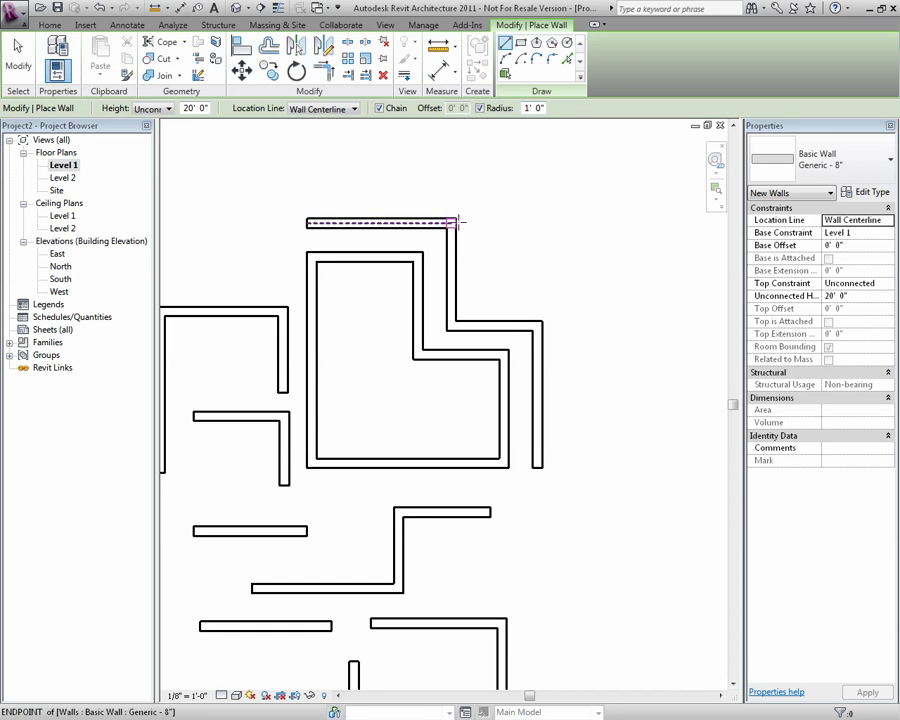
# Step: Draw a rounded-corner wall chain running right, down, right, down and back left into a hook
pyautogui.scroll(3, 490, 200)
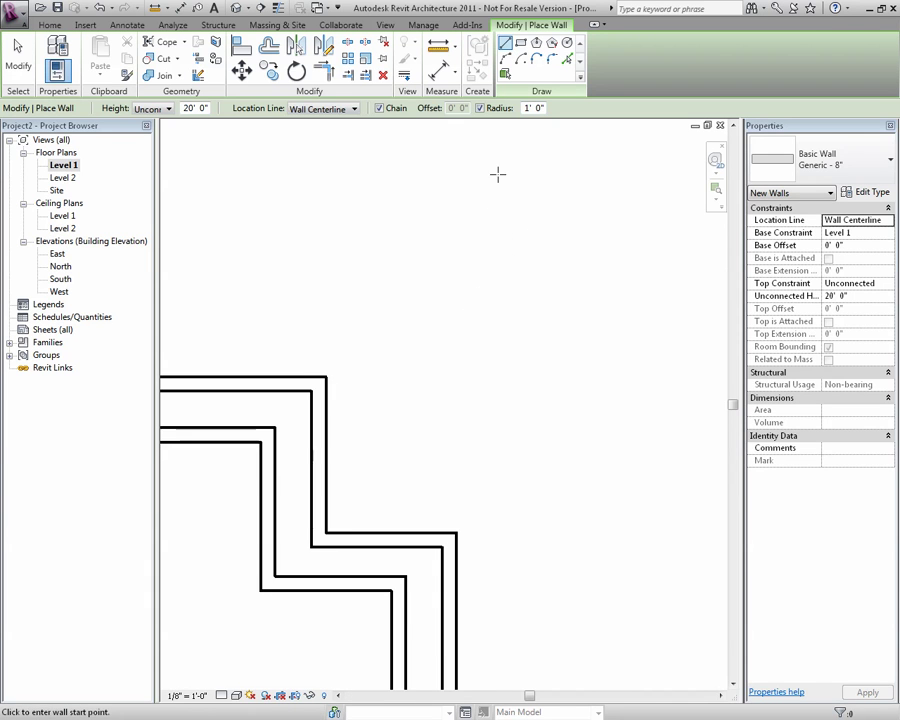
pyautogui.moveTo(498, 174); pyautogui.dragTo(520, 217, button='middle')
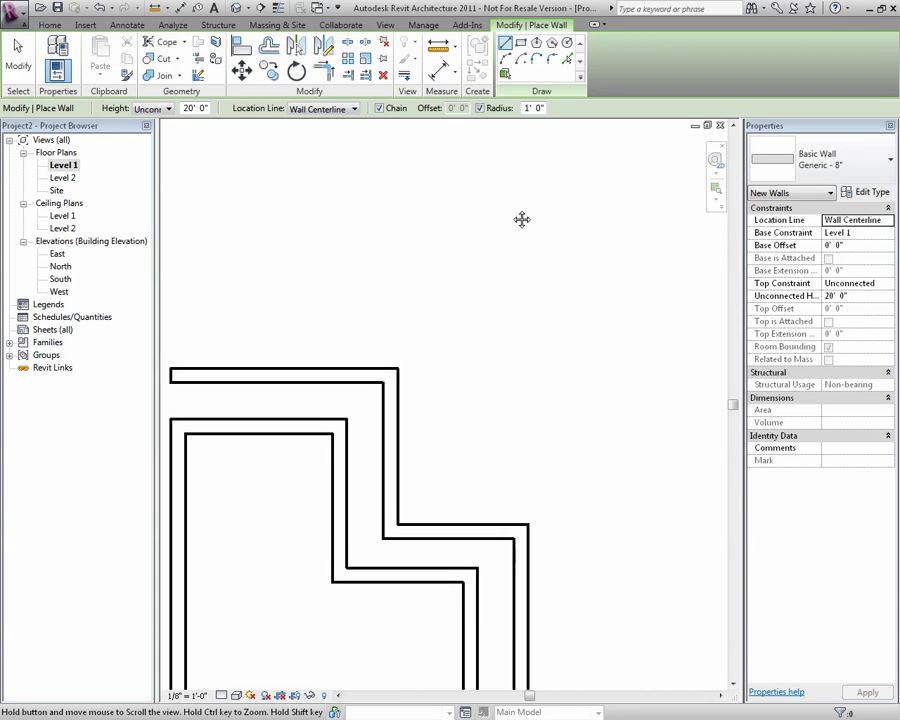
pyautogui.click(410, 265)
pyautogui.click(517, 267)
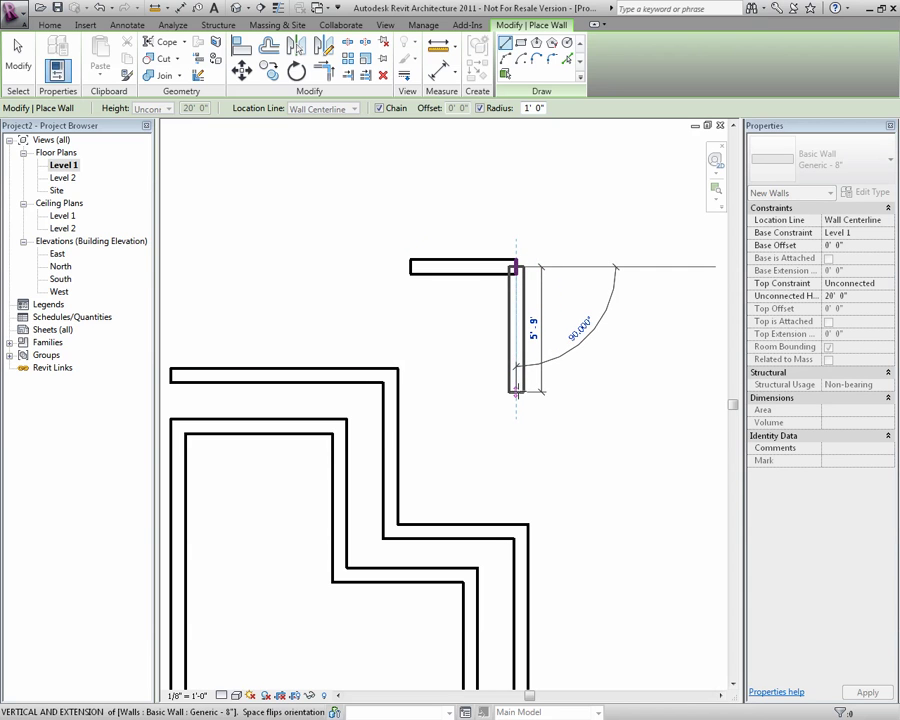
pyautogui.click(516, 392)
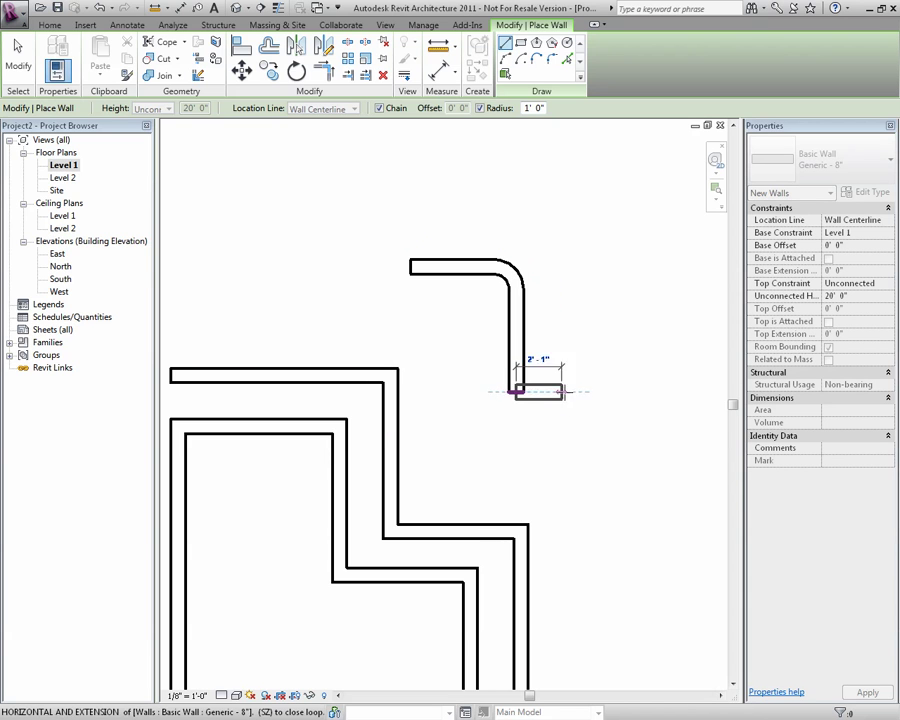
pyautogui.click(601, 392)
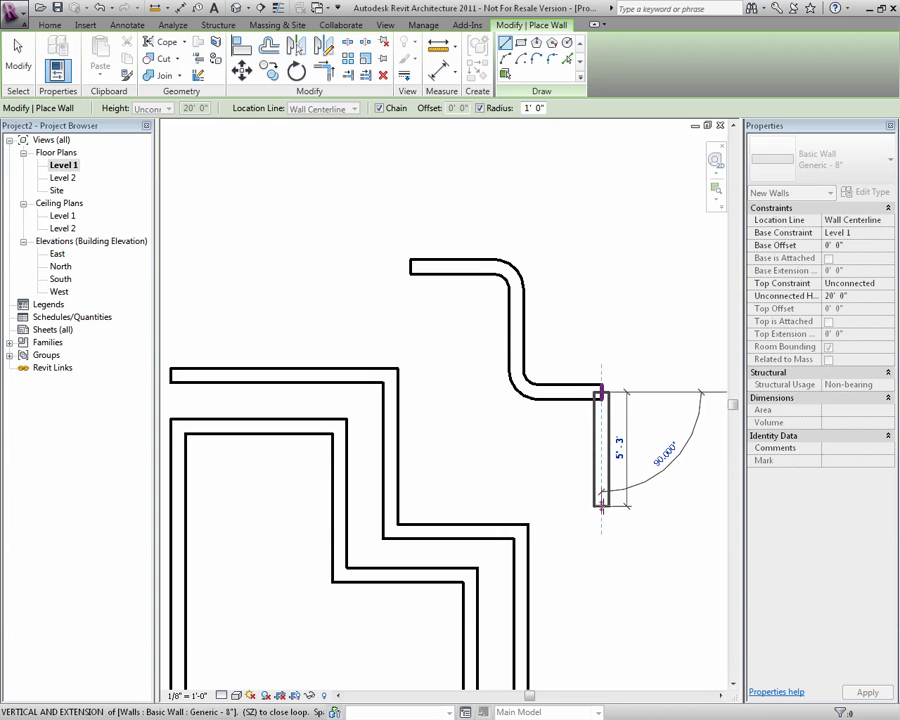
pyautogui.click(601, 504)
pyautogui.click(556, 505)
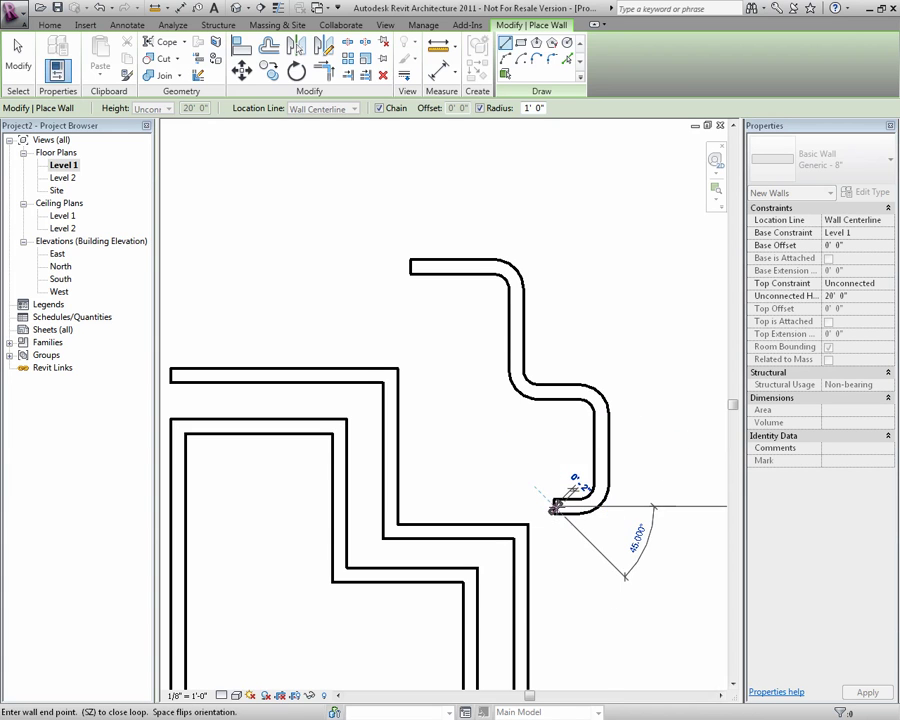
pyautogui.press('Escape')
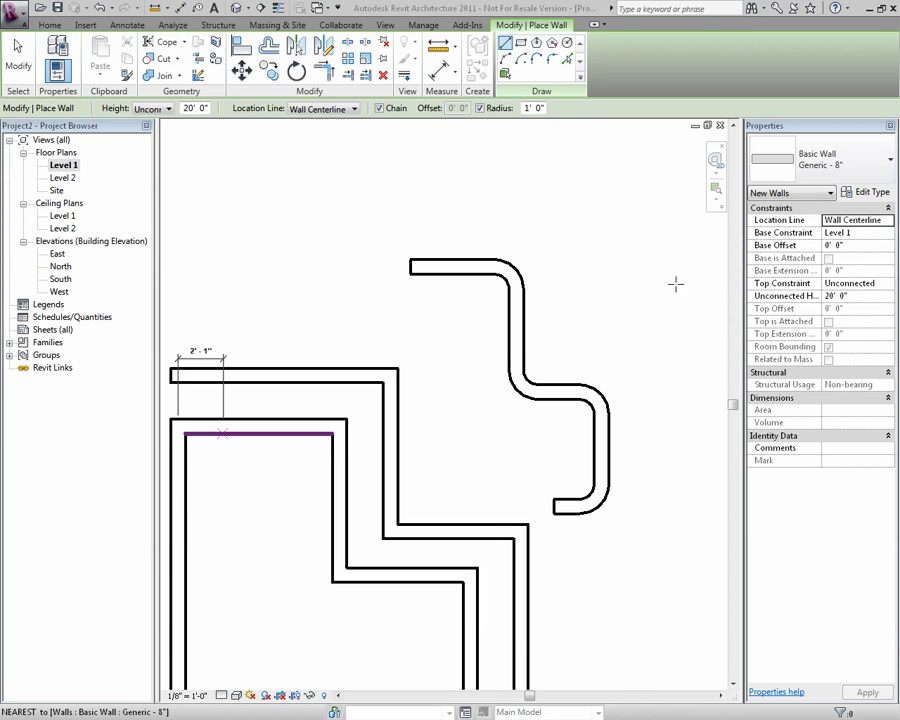
# Step: Browse the wall Type Selector list for Exterior - Brick and CMU on MTL. Stud
pyautogui.click(812, 172)
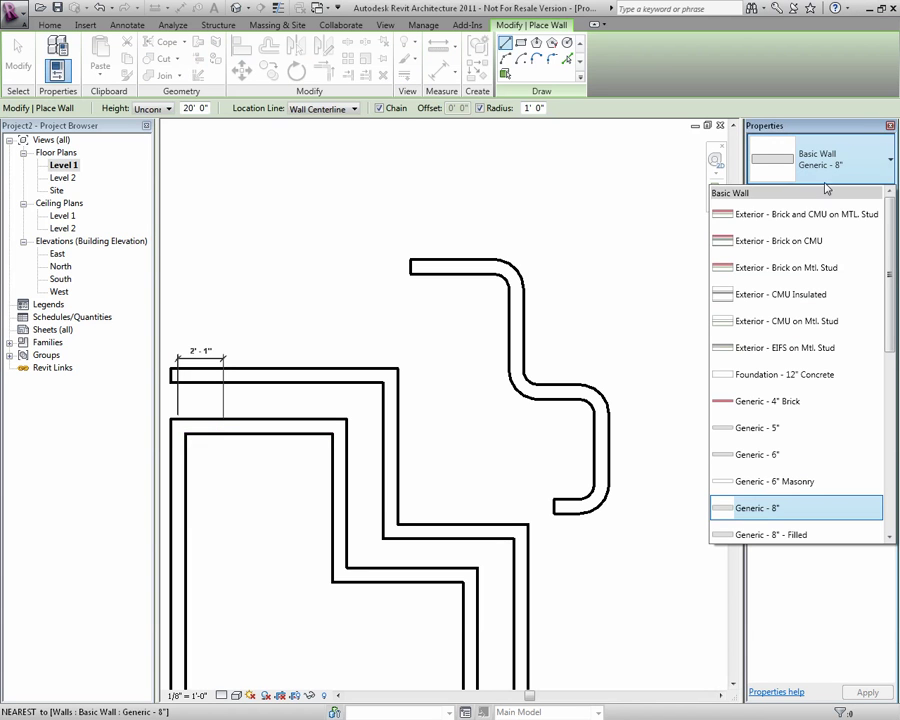
pyautogui.moveTo(893, 274); pyautogui.dragTo(896, 424)
pyautogui.scroll(3, 811, 290)
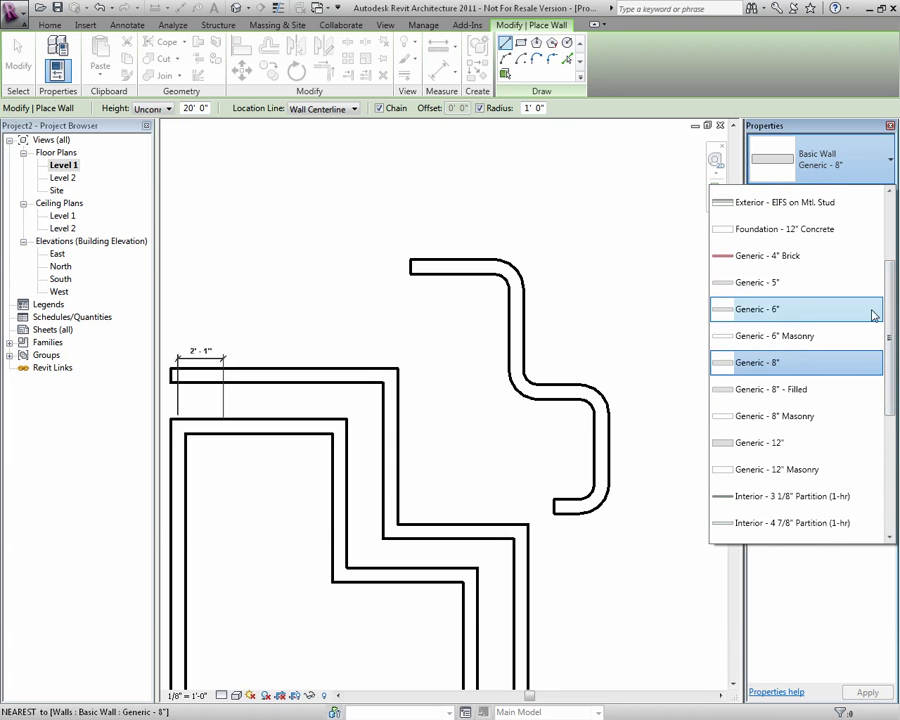
pyautogui.scroll(2, 873, 315)
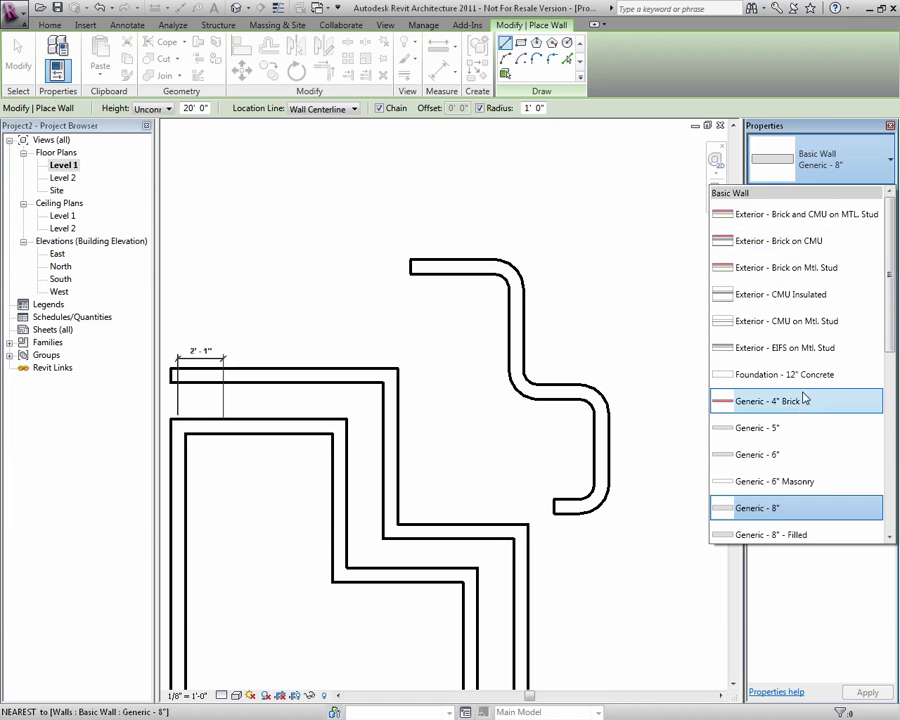
# Step: Select Exterior - Brick and CMU on MTL. Stud and draw a U-shaped wall with rounded corners
pyautogui.click(810, 214)
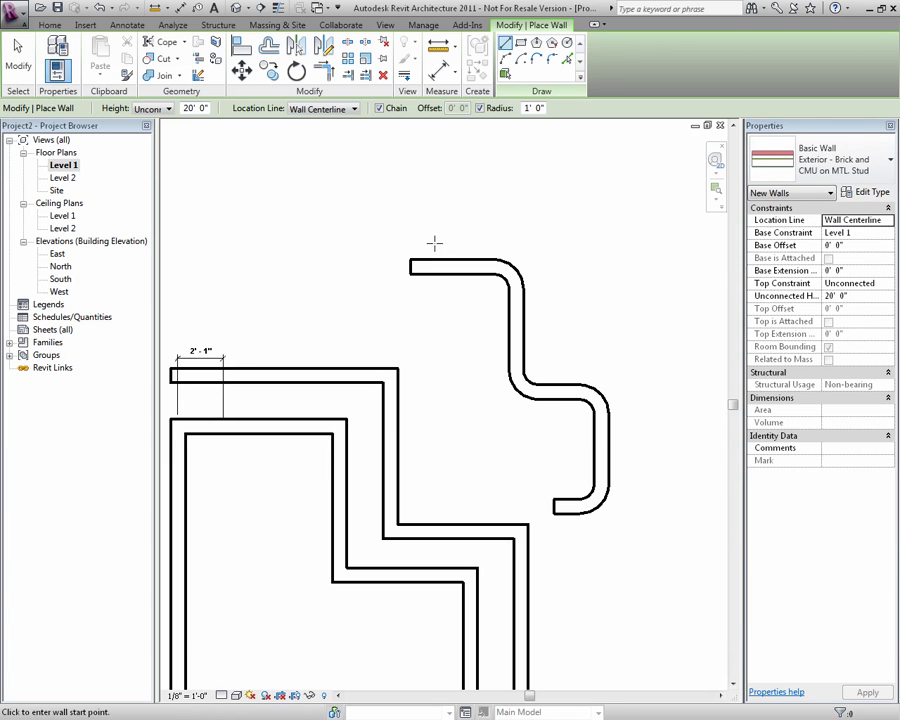
pyautogui.moveTo(434, 241); pyautogui.dragTo(508, 374, button='middle')
pyautogui.click(218, 320)
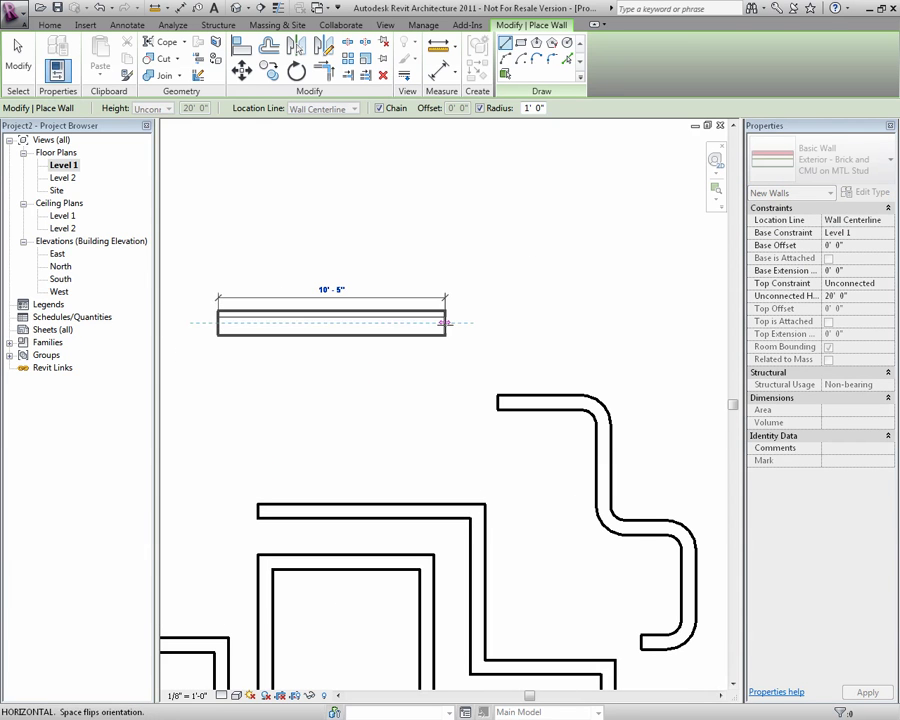
pyautogui.click(444, 322)
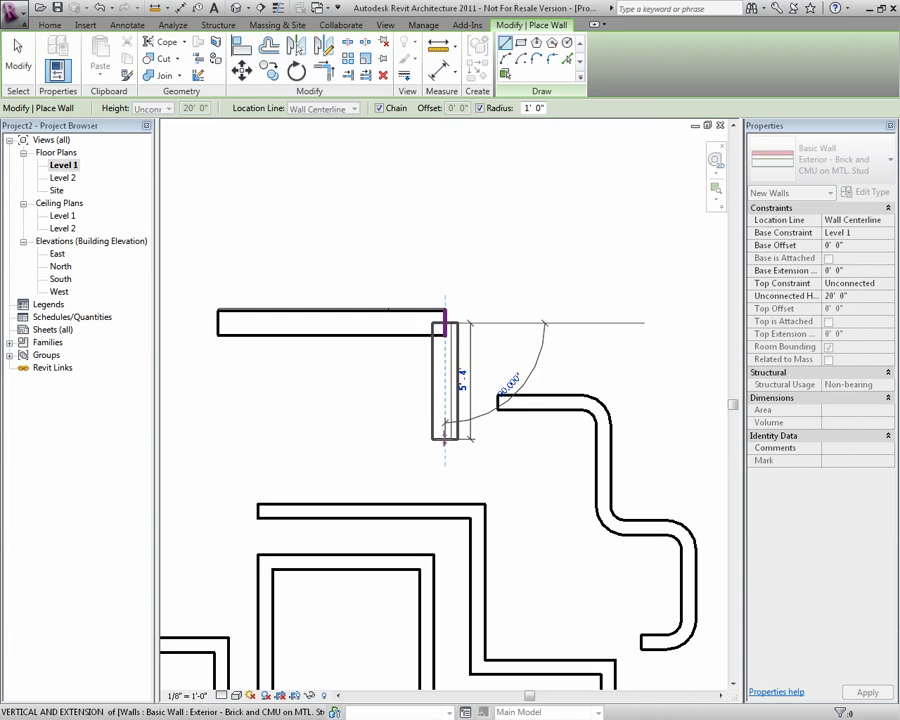
pyautogui.click(445, 438)
pyautogui.click(282, 438)
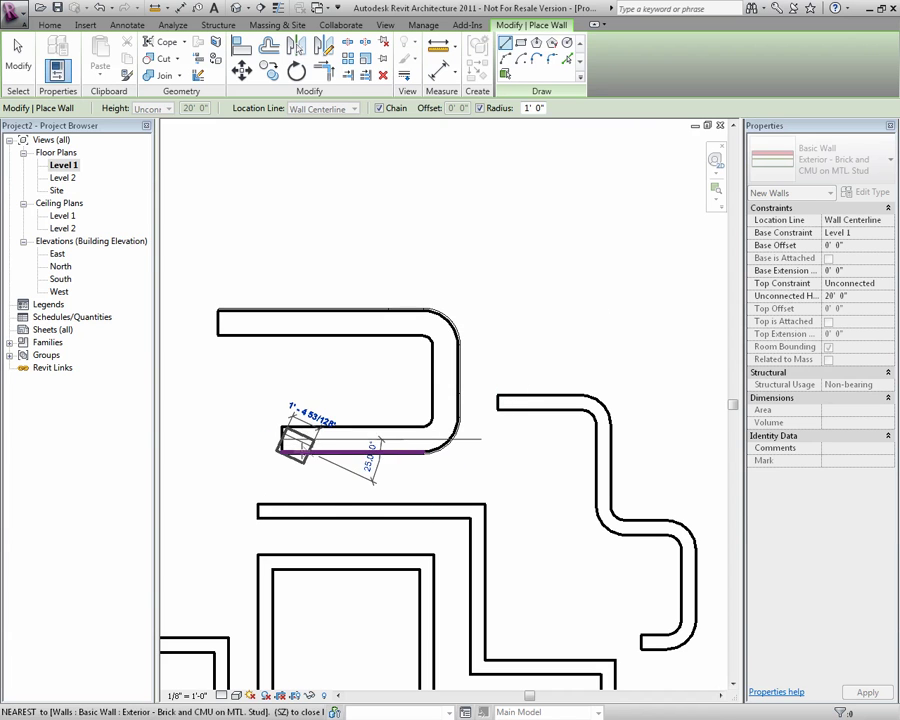
# Step: Set the view Detail Level to Fine and turn on Thin Lines
pyautogui.click(222, 695)
pyautogui.click(238, 680)
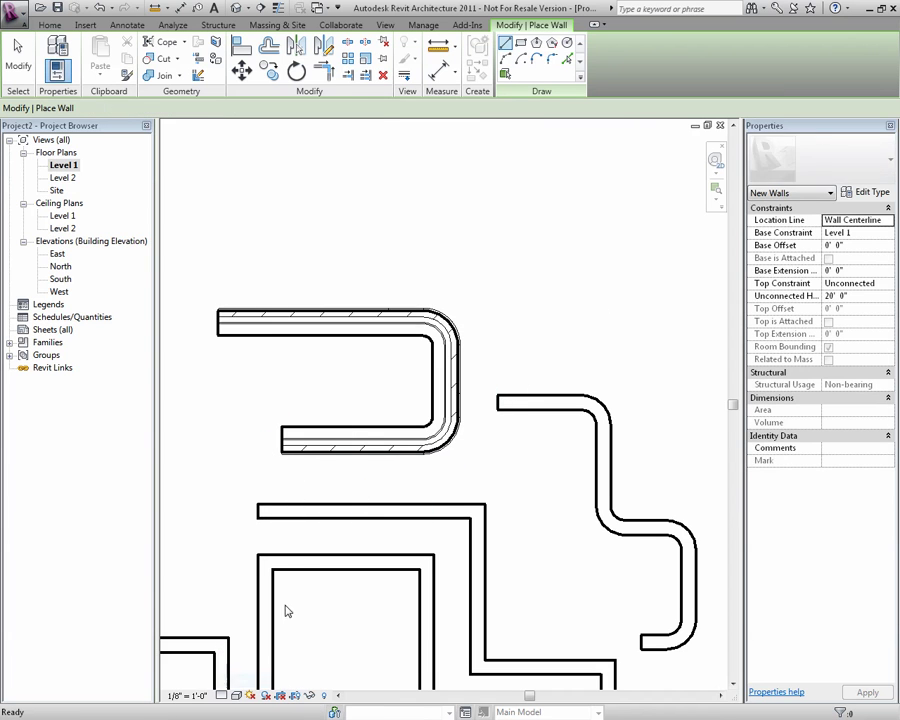
pyautogui.scroll(3, 398, 466)
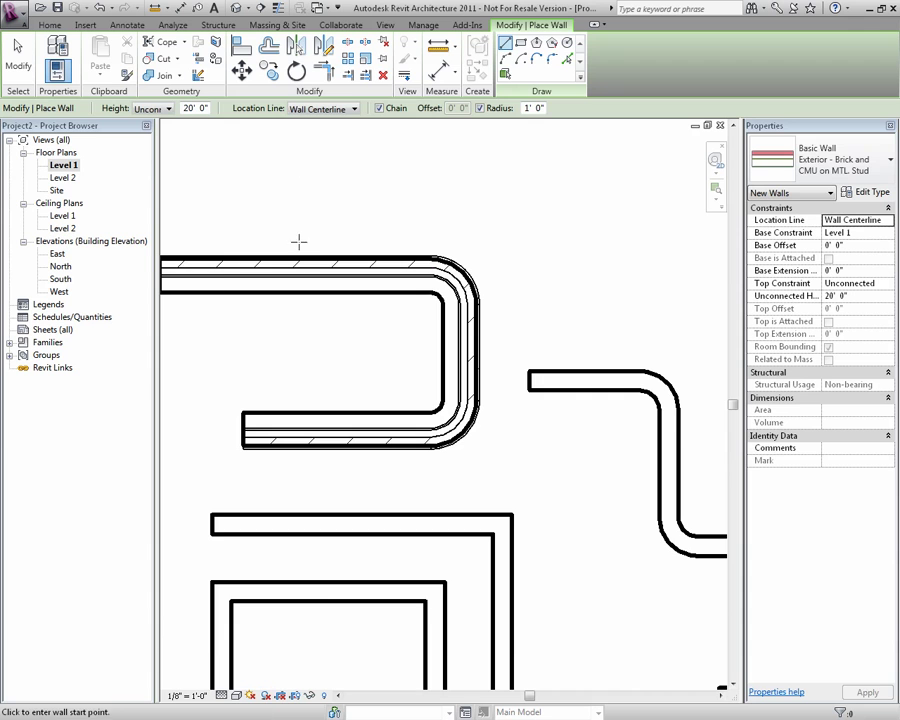
pyautogui.click(278, 9)
pyautogui.moveTo(496, 437); pyautogui.dragTo(446, 447, button='middle')
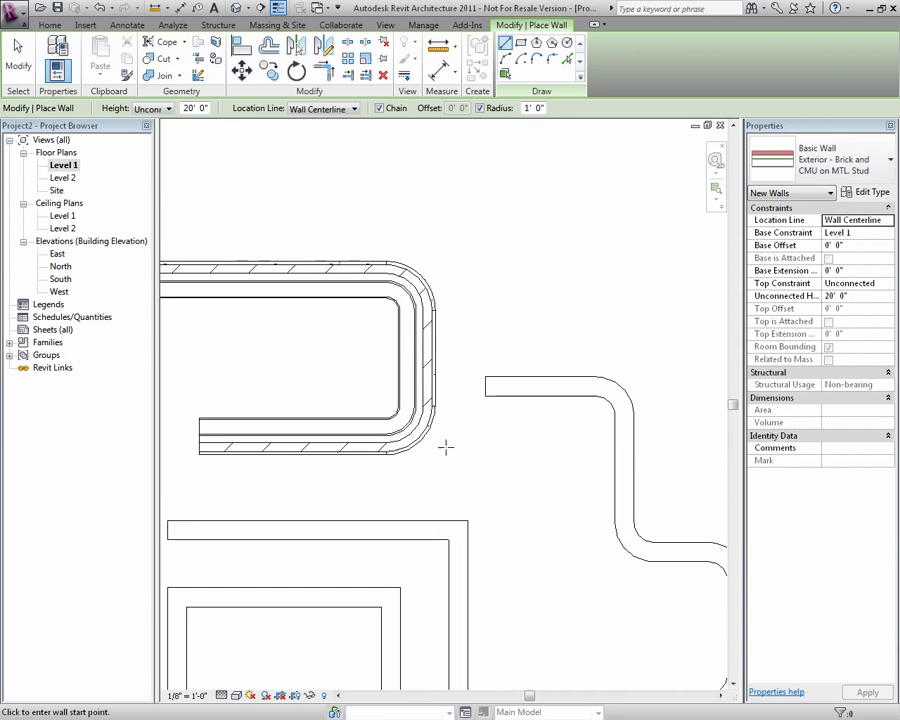
# Step: Zoom out and exit the Wall tool with Modify, leaving no command running
pyautogui.scroll(-2, 446, 447)
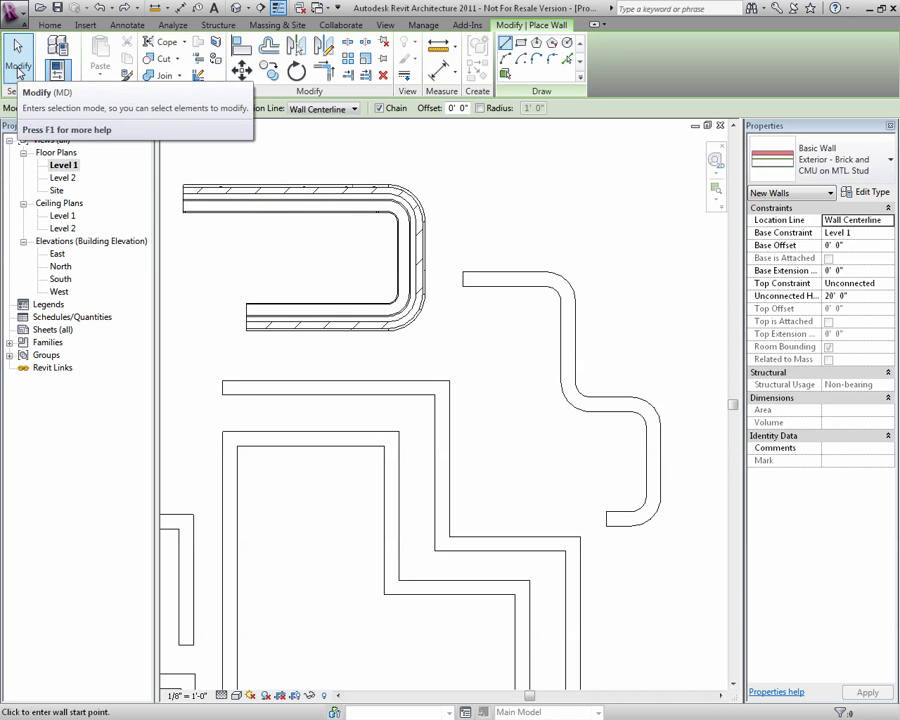
pyautogui.click(18, 62)
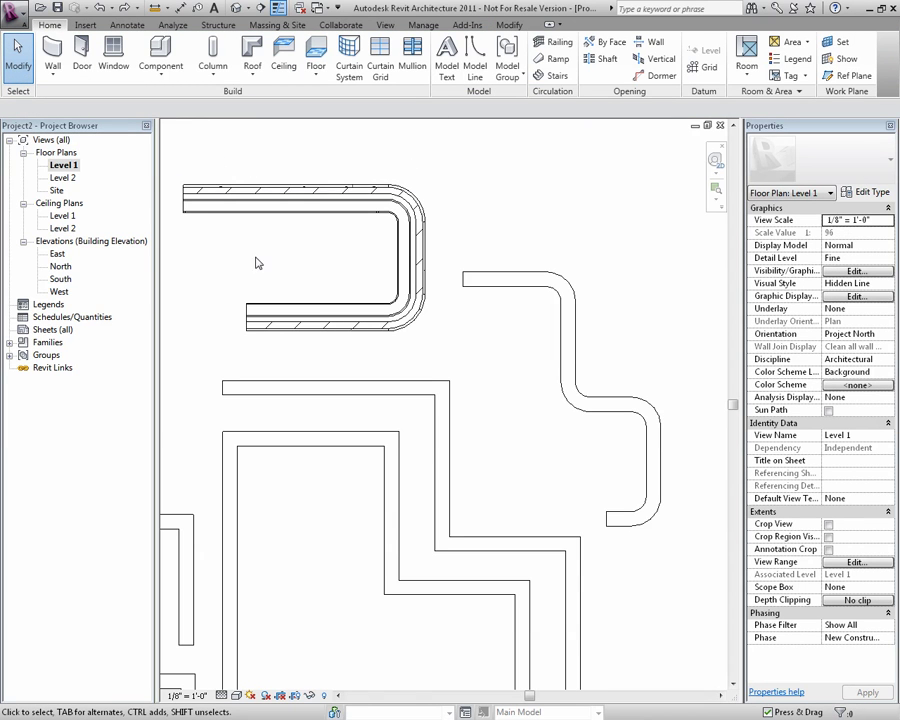
# Step: Fit all walls in view, window-select them and delete them
pyautogui.scroll(-5, 258, 268)
pyautogui.moveTo(310, 400); pyautogui.dragTo(411, 305, button='middle')
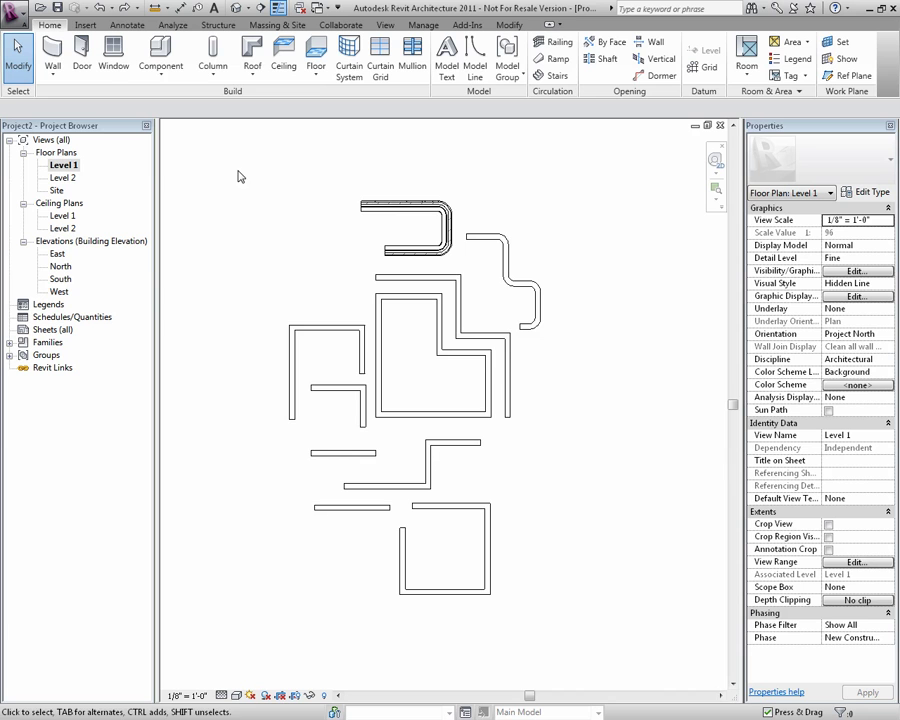
pyautogui.moveTo(237, 158); pyautogui.dragTo(566, 538)
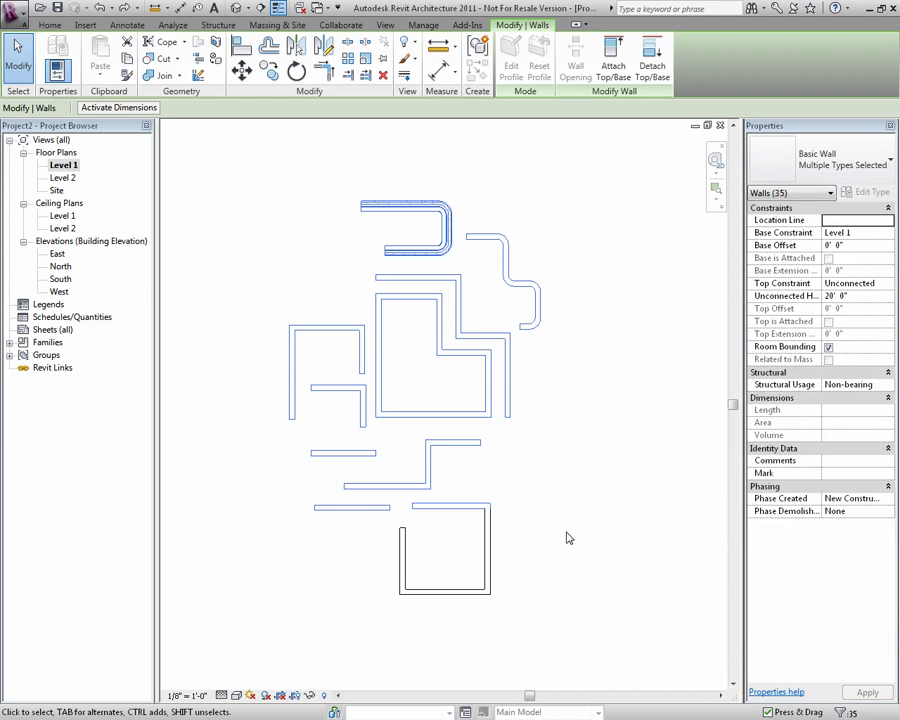
pyautogui.press('Delete')
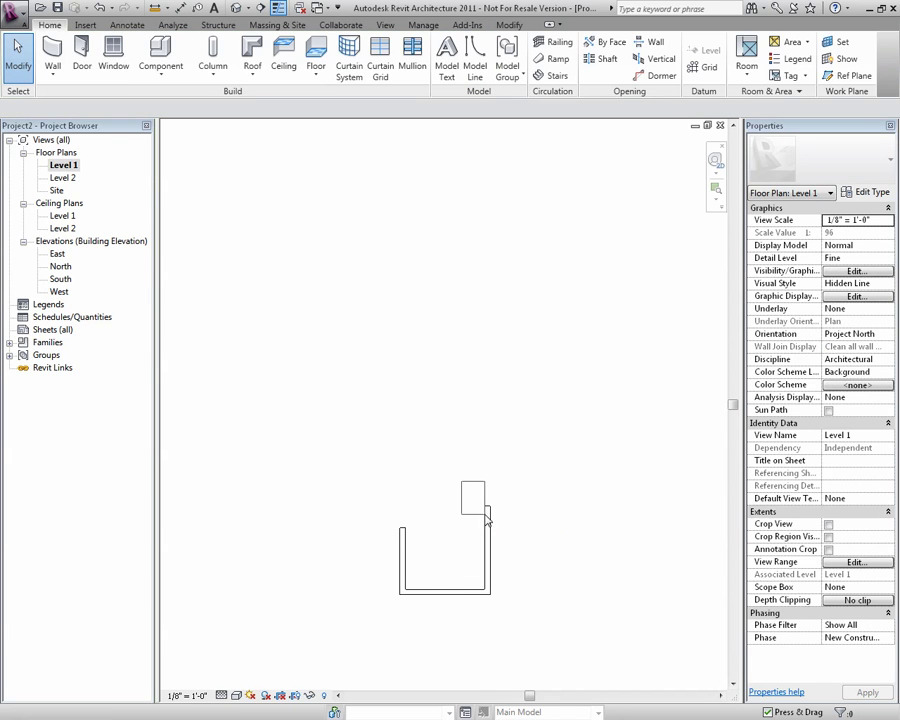
# Step: Delete the leftover right and vertical walls, keeping one short straight wall centred in view
pyautogui.click(488, 545)
pyautogui.press('Delete')
pyautogui.moveTo(365, 511); pyautogui.dragTo(442, 615)
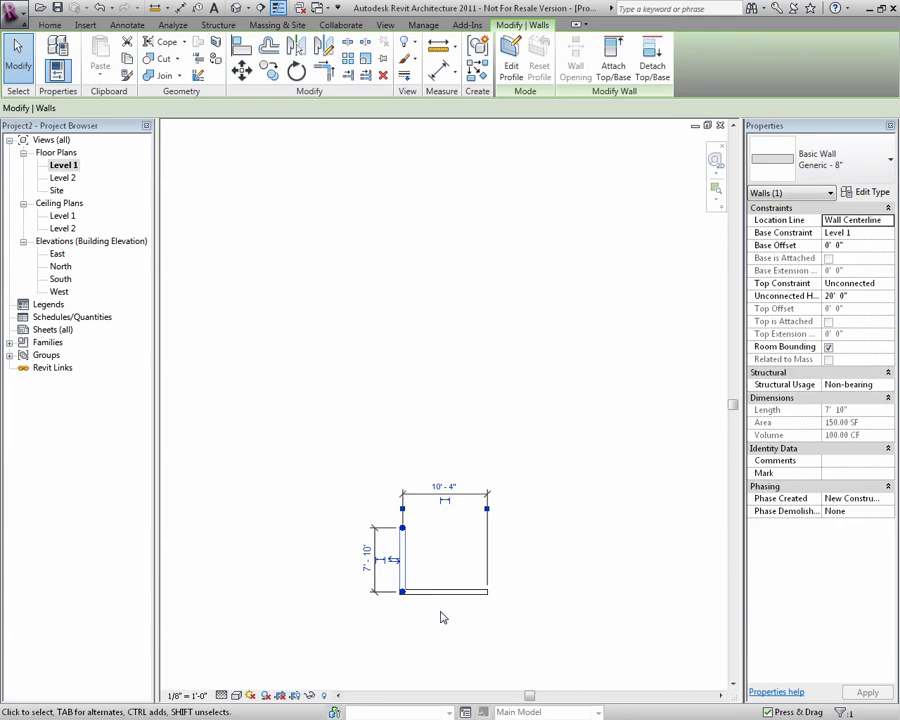
pyautogui.press('Delete')
pyautogui.moveTo(437, 555)
pyautogui.mouseDown(button='middle')
pyautogui.moveTo(403, 380)
pyautogui.moveTo(456, 415)
pyautogui.mouseUp(button='middle')
pyautogui.scroll(-4, 403, 379)
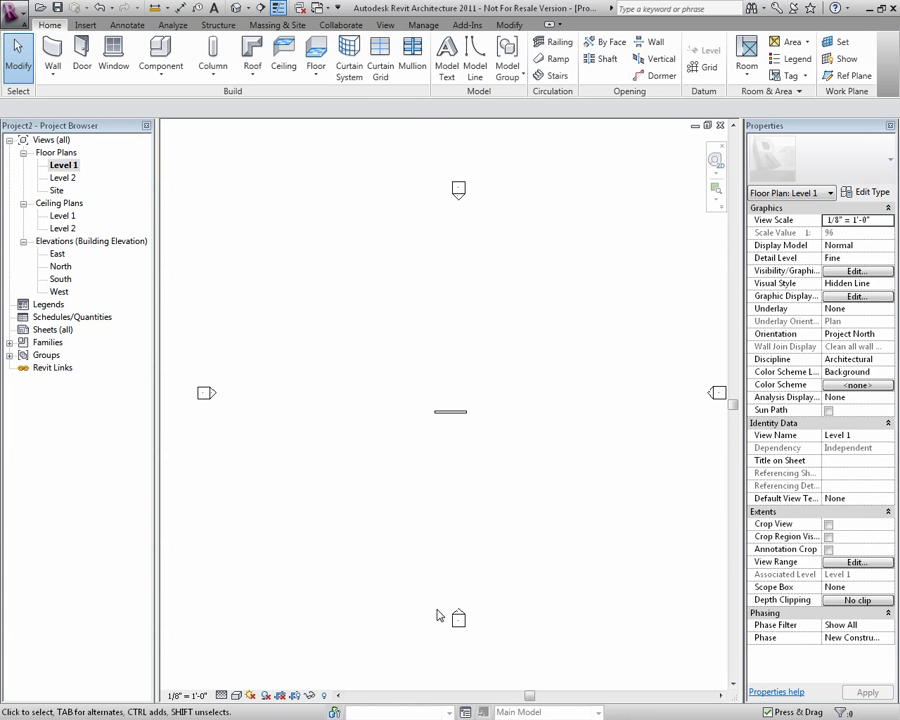
# Step: Open the South elevation and select the remaining 10' 4" by 20' 0" wall
pyautogui.doubleClick(459, 617)
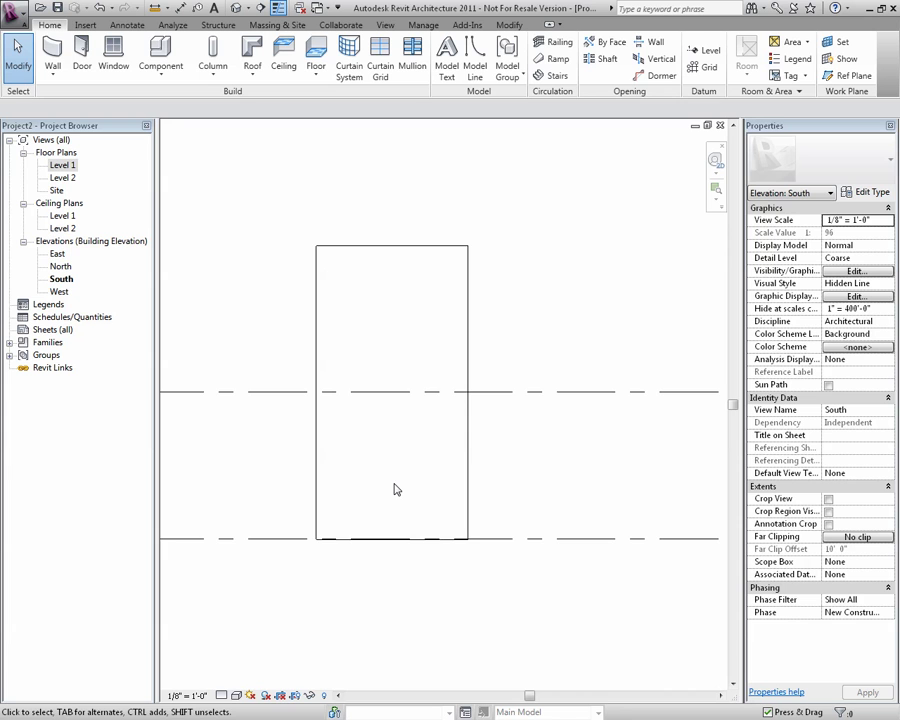
pyautogui.scroll(2, 361, 467)
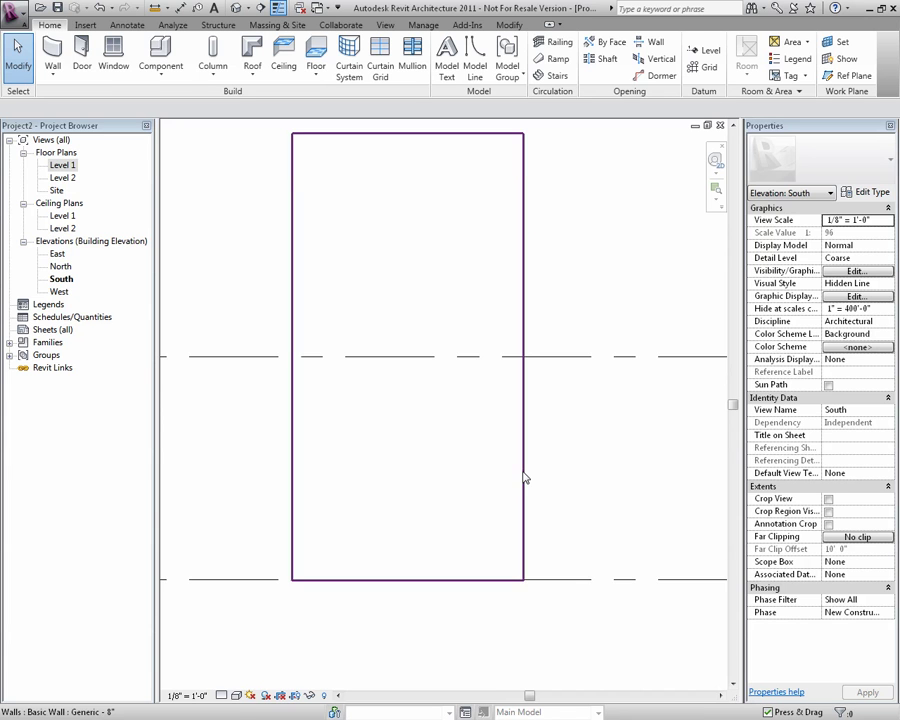
pyautogui.scroll(-1, 526, 476)
pyautogui.click(525, 476)
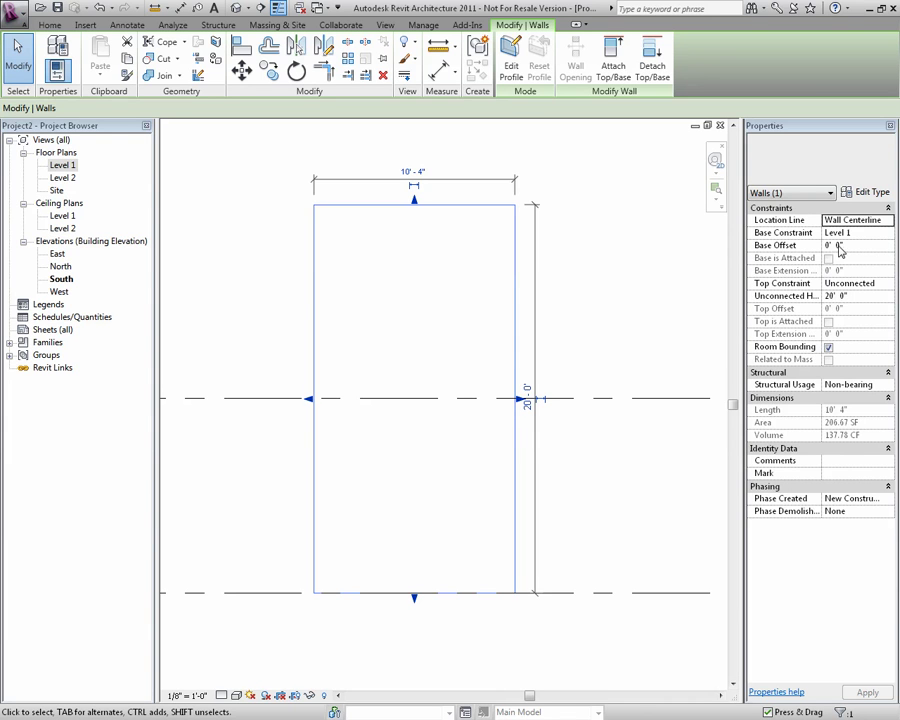
# Step: Enter a 2' base offset for the wall and pan to view the Level 1 and Level 2 heads
pyautogui.click(838, 248)
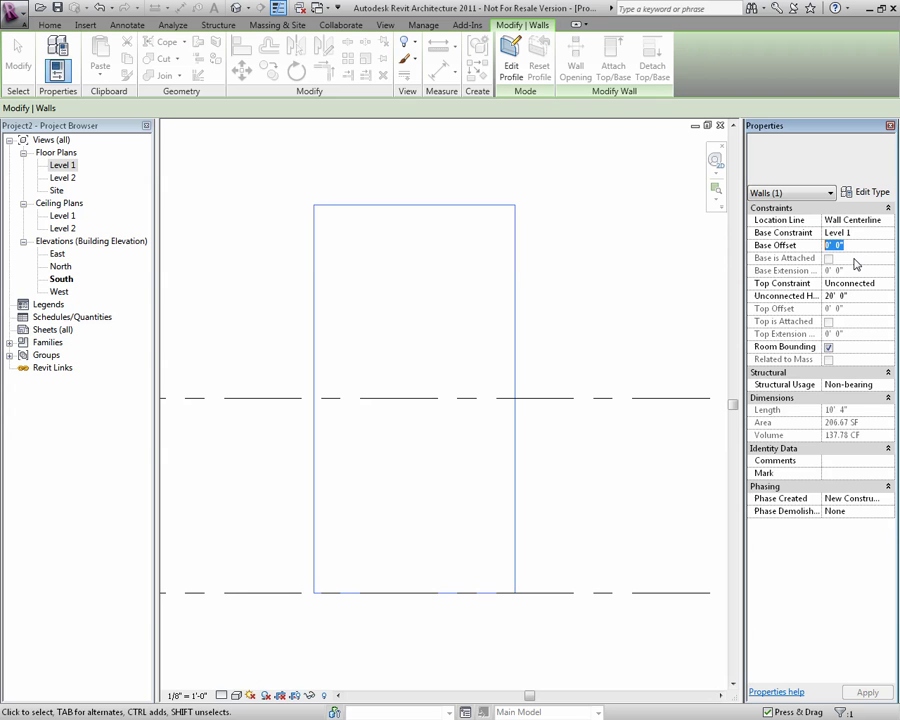
pyautogui.write("2'")
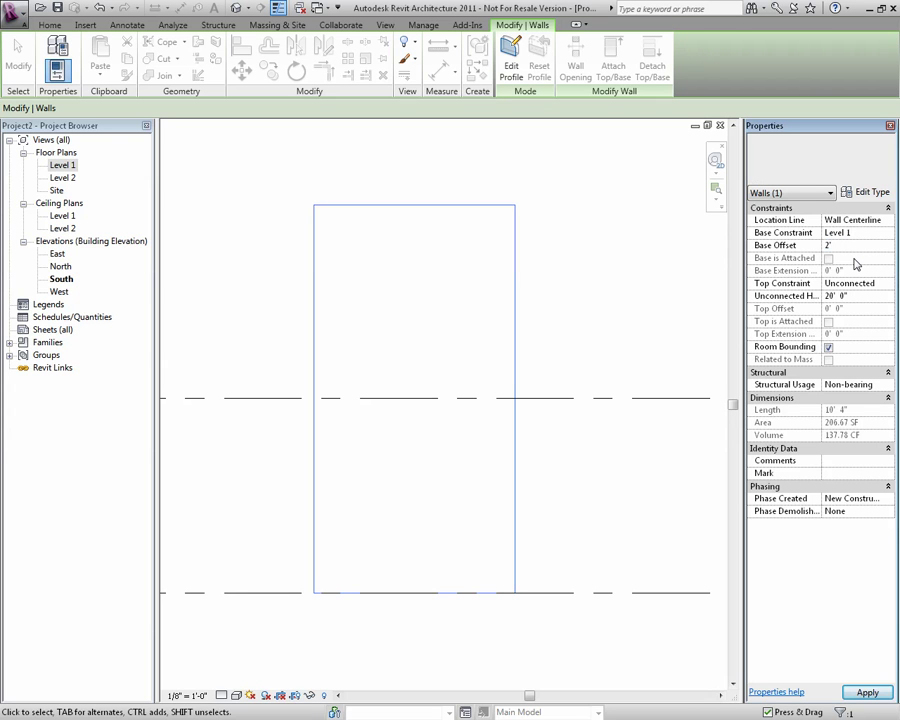
pyautogui.press('Return')
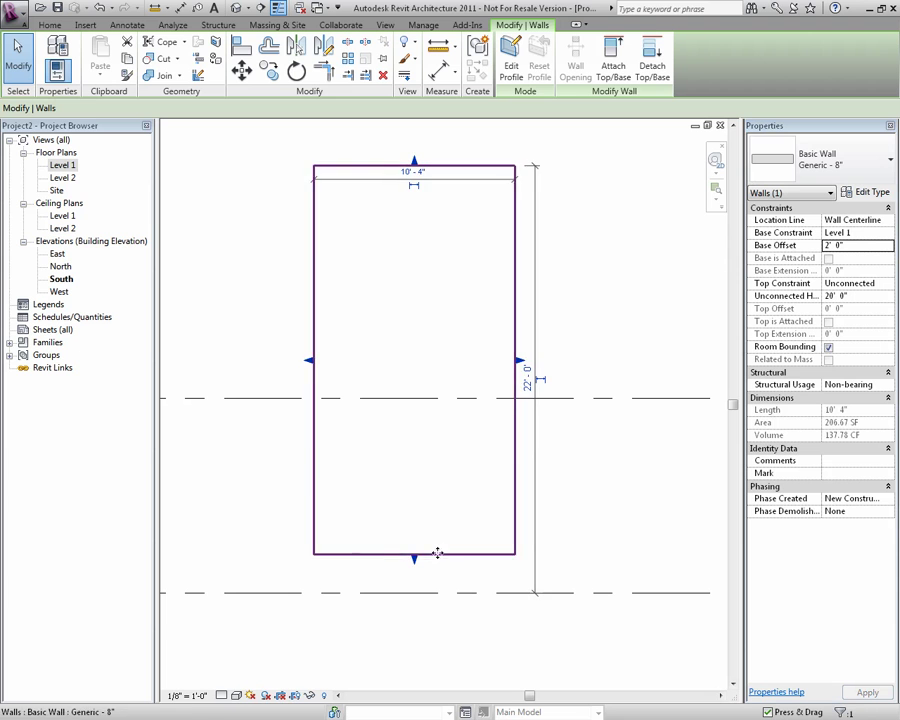
pyautogui.scroll(-3, 548, 571)
pyautogui.moveTo(548, 571); pyautogui.dragTo(376, 570, button='middle')
pyautogui.scroll(3, 582, 628)
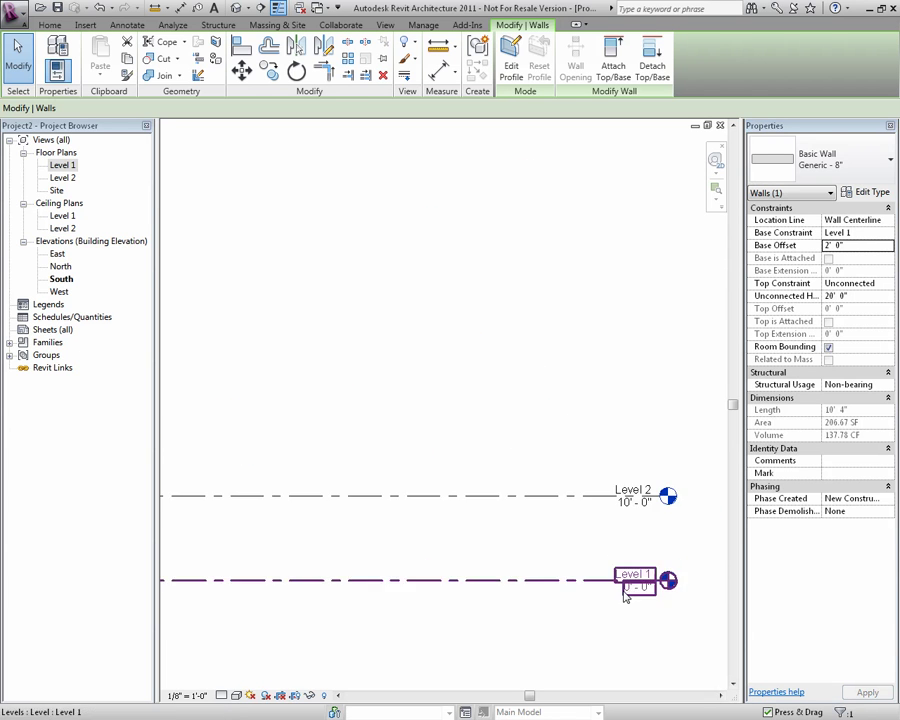
pyautogui.moveTo(628, 597); pyautogui.dragTo(558, 578, button='middle')
pyautogui.scroll(1, 502, 562)
pyautogui.scroll(3, 546, 592)
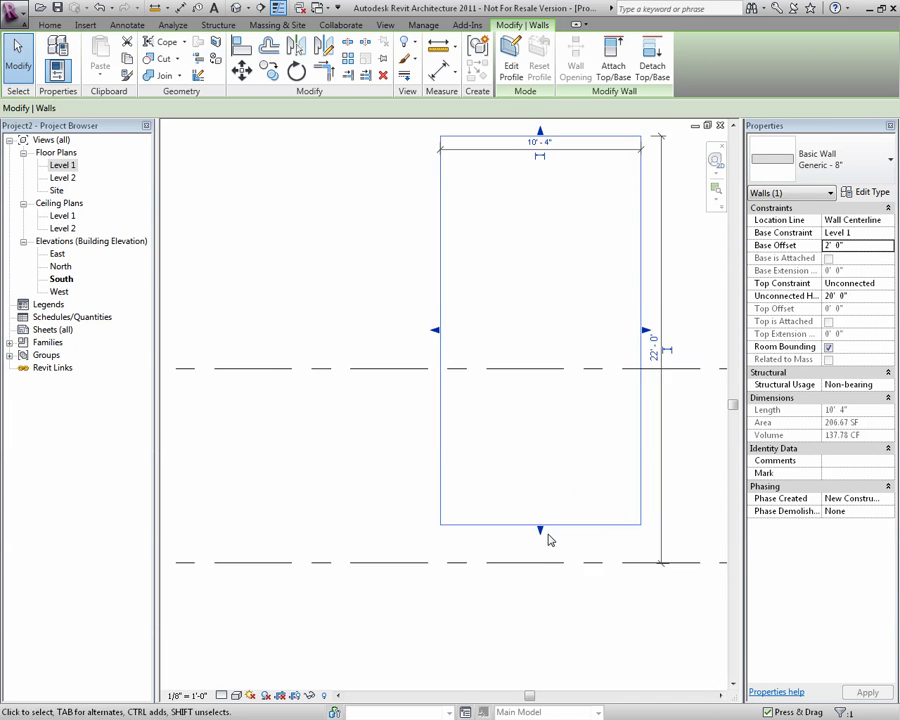
# Step: Replace the base offset with -1' 0" and recentre on the lowered wall
pyautogui.click(845, 250)
pyautogui.moveTo(848, 248); pyautogui.dragTo(821, 254)
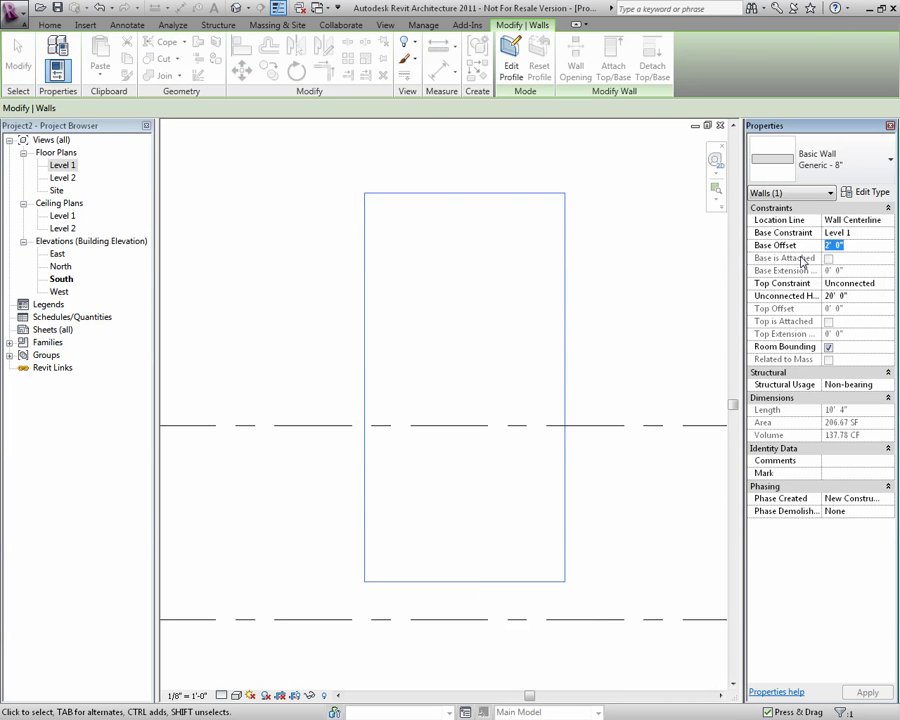
pyautogui.write('-1\' 0"')
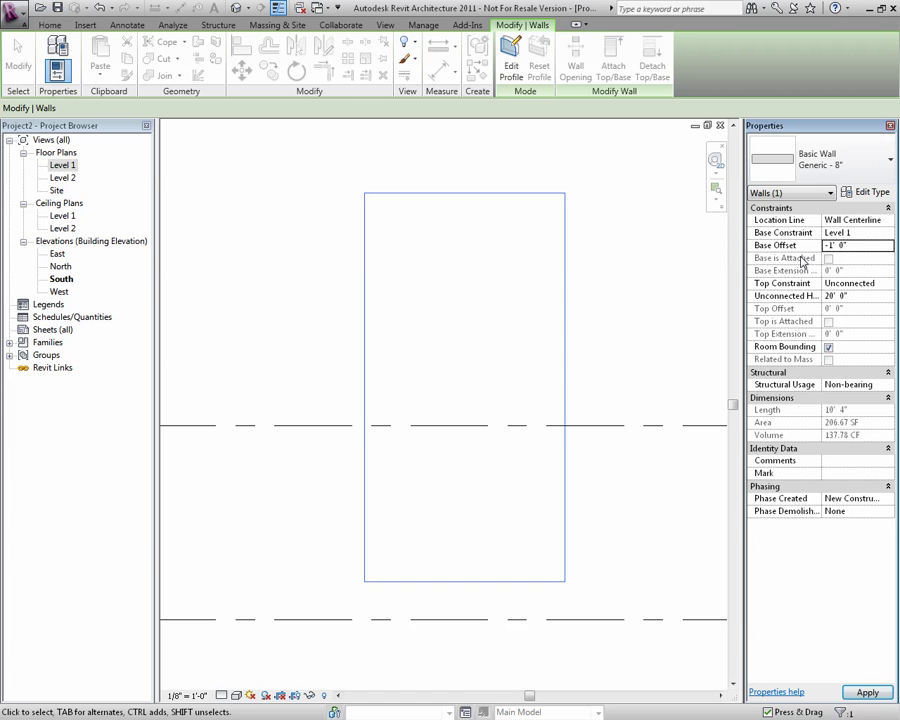
pyautogui.moveTo(572, 620); pyautogui.dragTo(514, 516, button='middle')
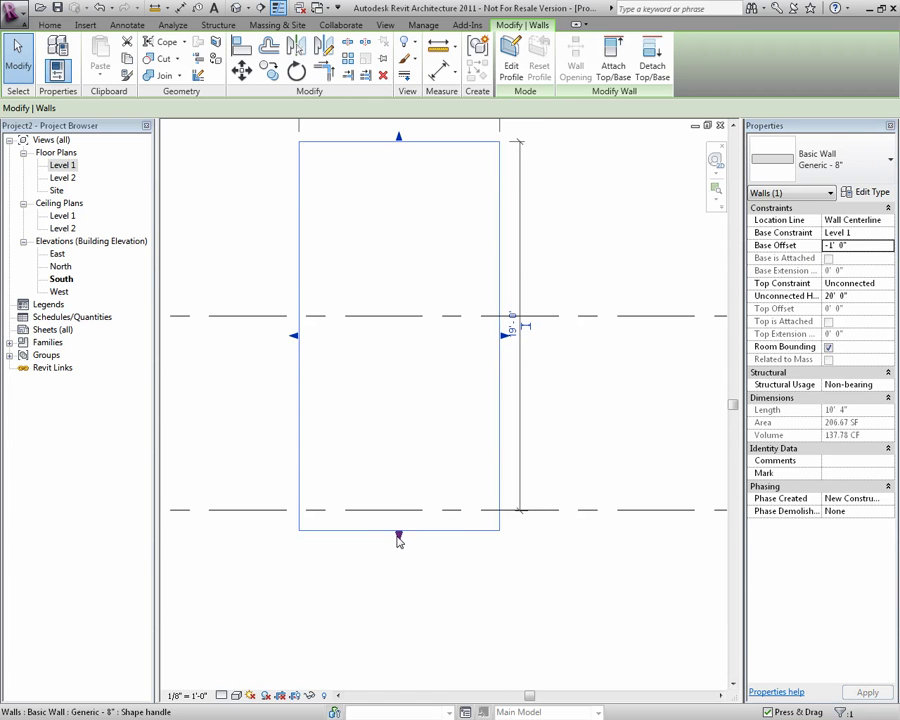
# Step: Try dragging the Level 1 line to a new height, then deselect it
pyautogui.click(583, 512)
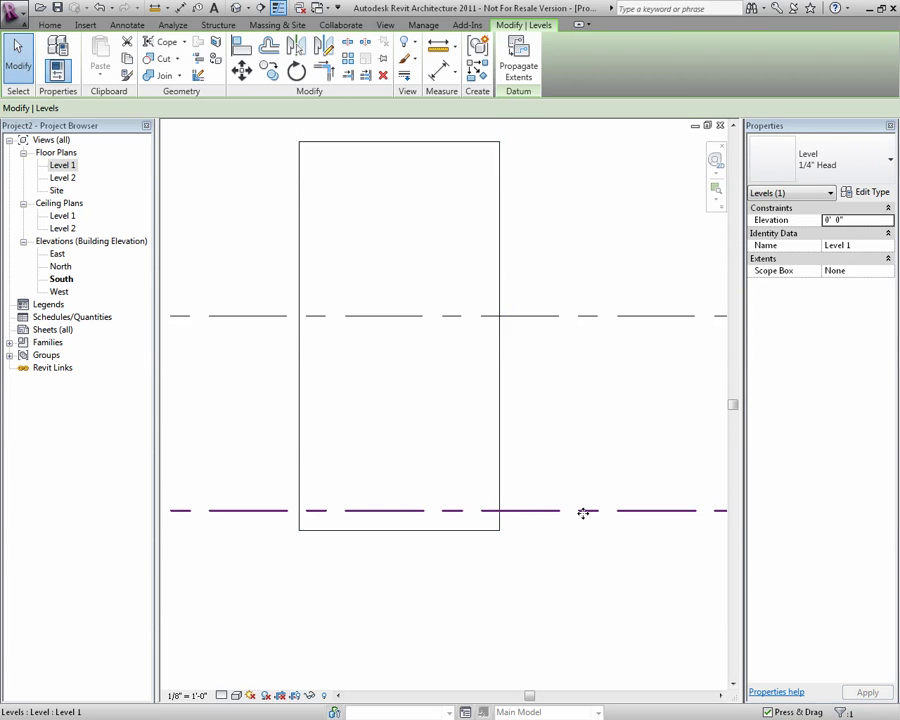
pyautogui.moveTo(583, 511); pyautogui.dragTo(573, 462)
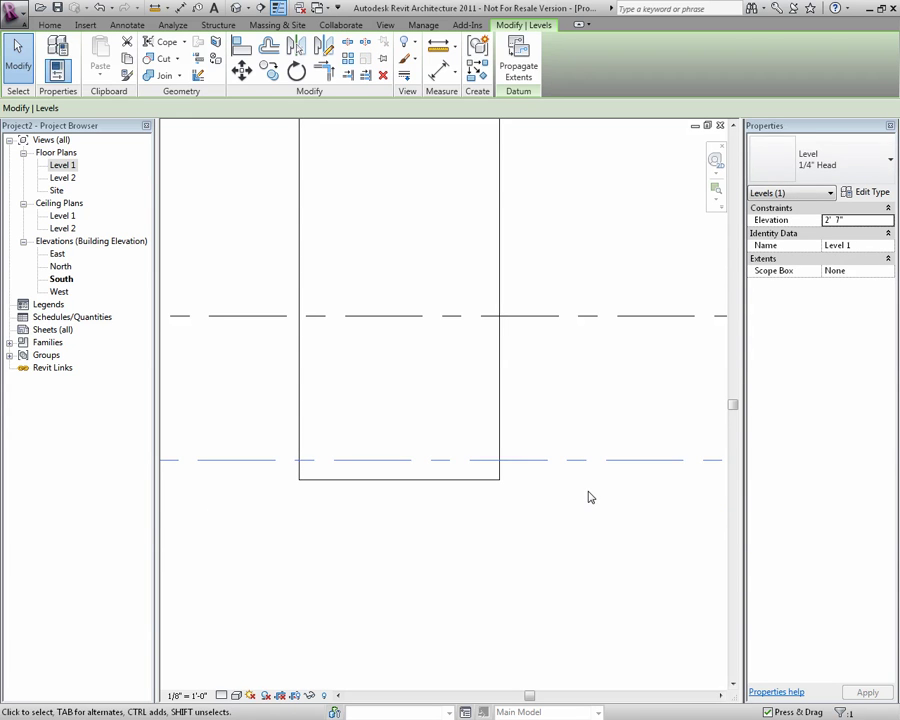
pyautogui.click(588, 495)
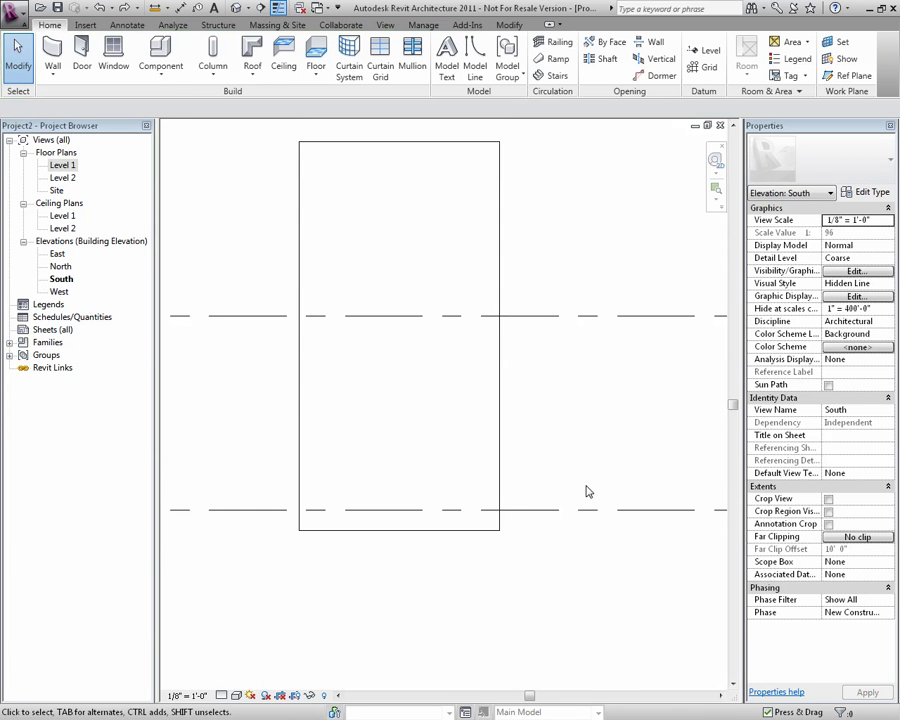
# Step: Set the wall's Top Constraint to Up to level: Level 2
pyautogui.click(493, 476)
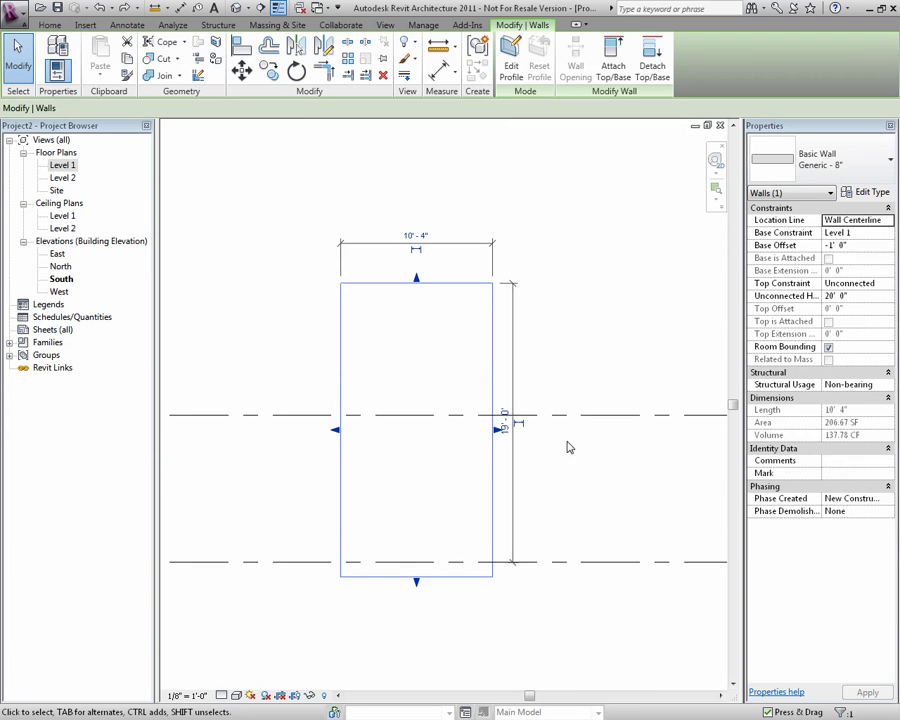
pyautogui.click(842, 314)
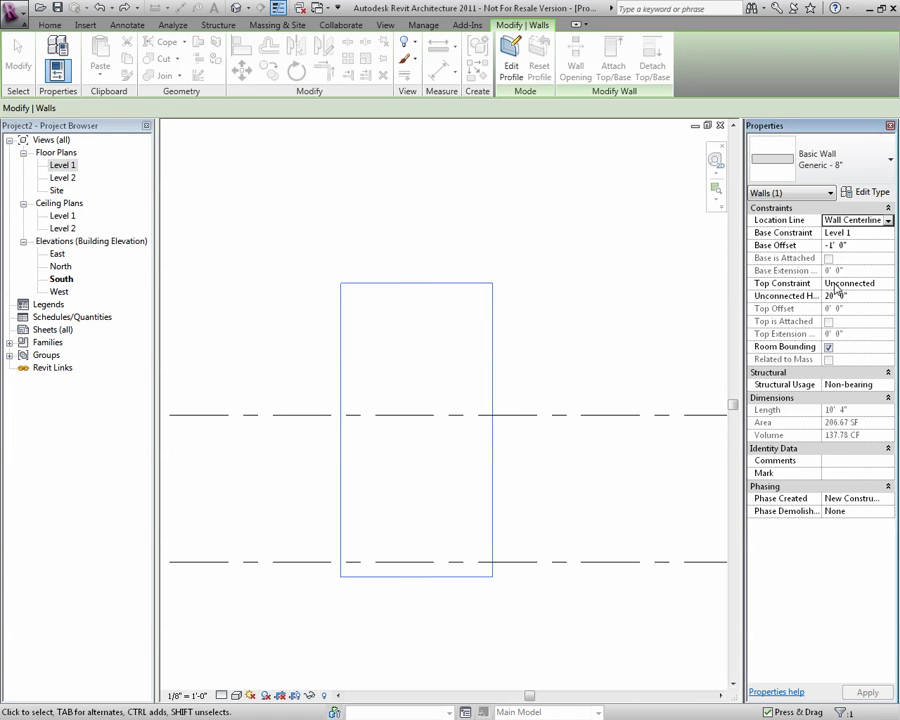
pyautogui.click(845, 285)
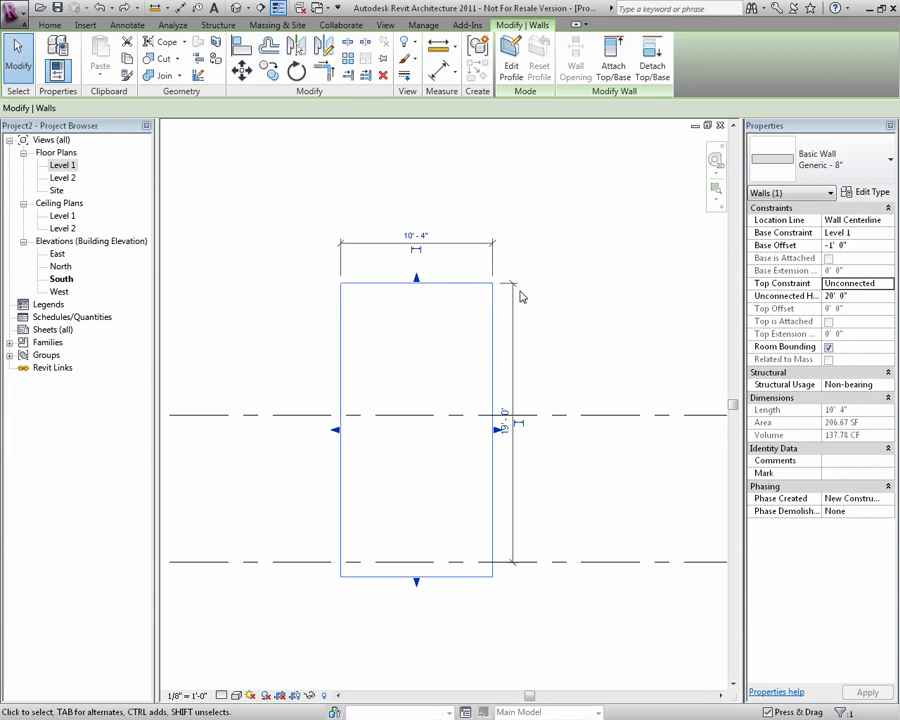
pyautogui.click(833, 297)
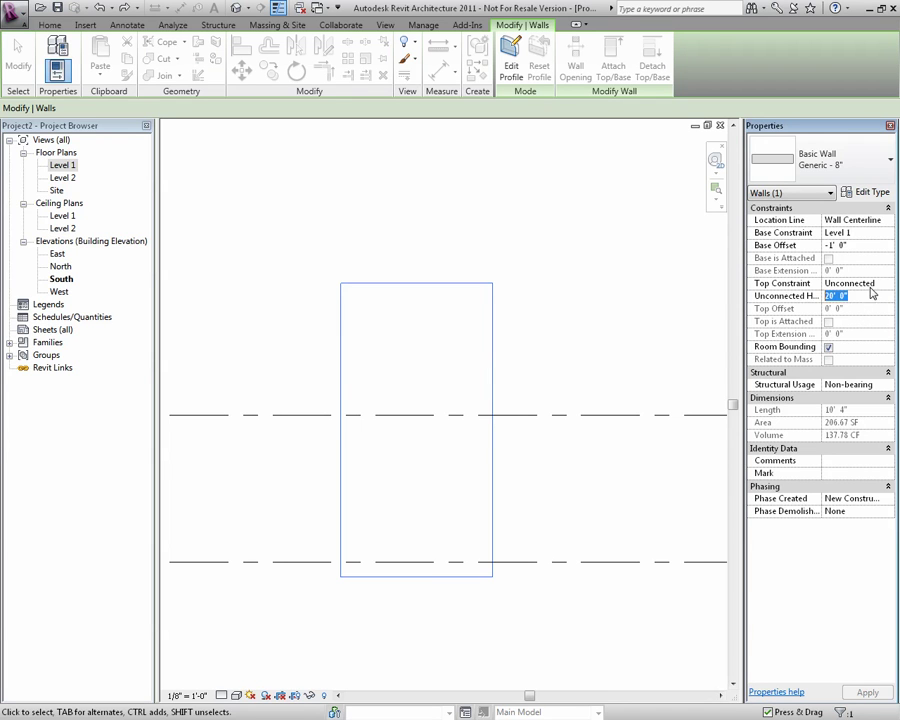
pyautogui.click(872, 284)
pyautogui.click(887, 284)
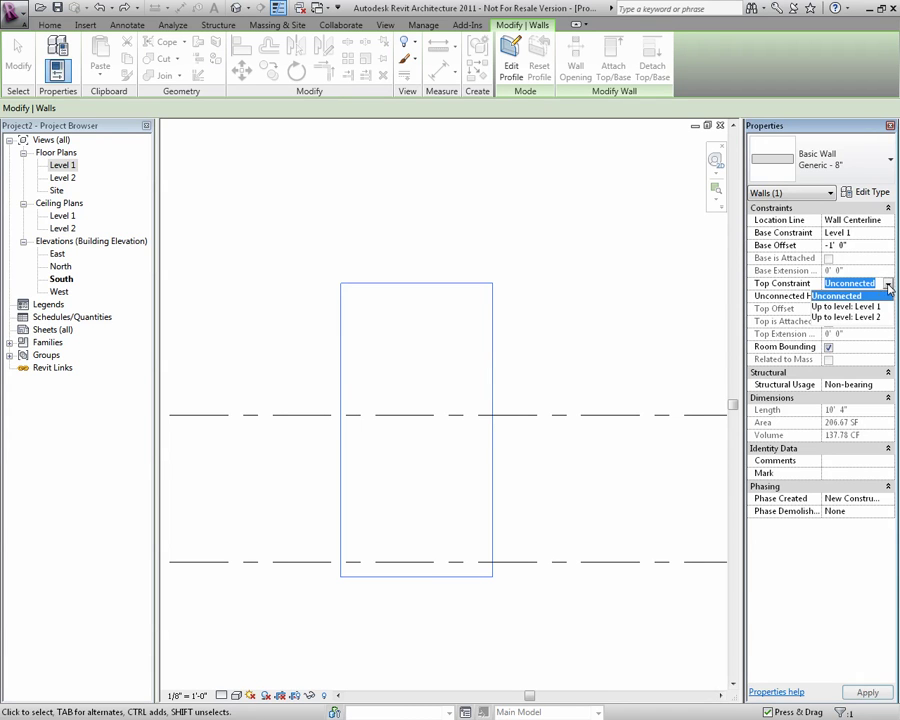
pyautogui.click(843, 318)
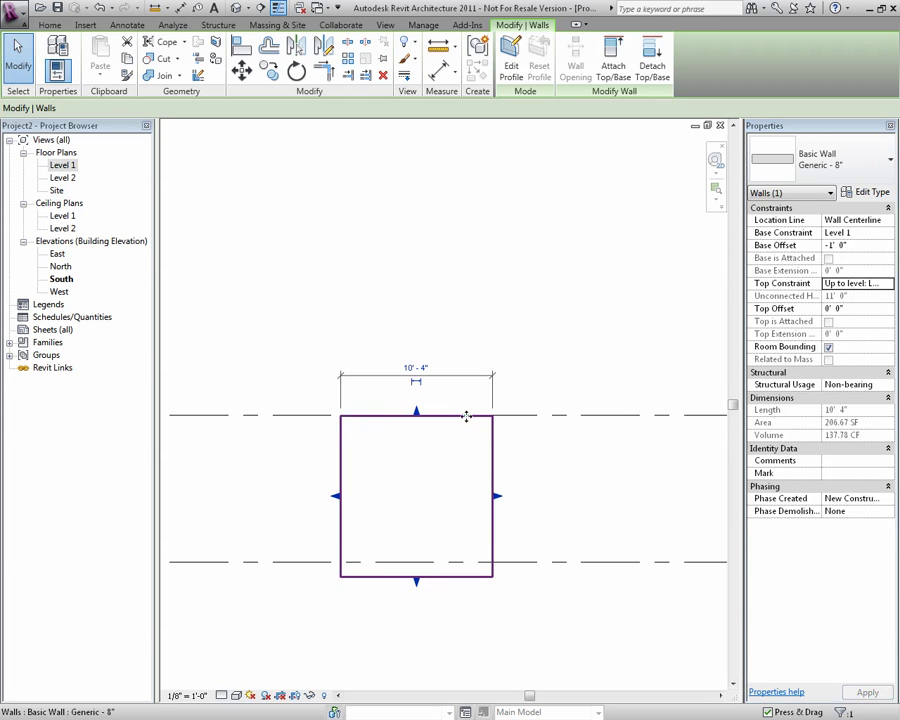
pyautogui.click(316, 418)
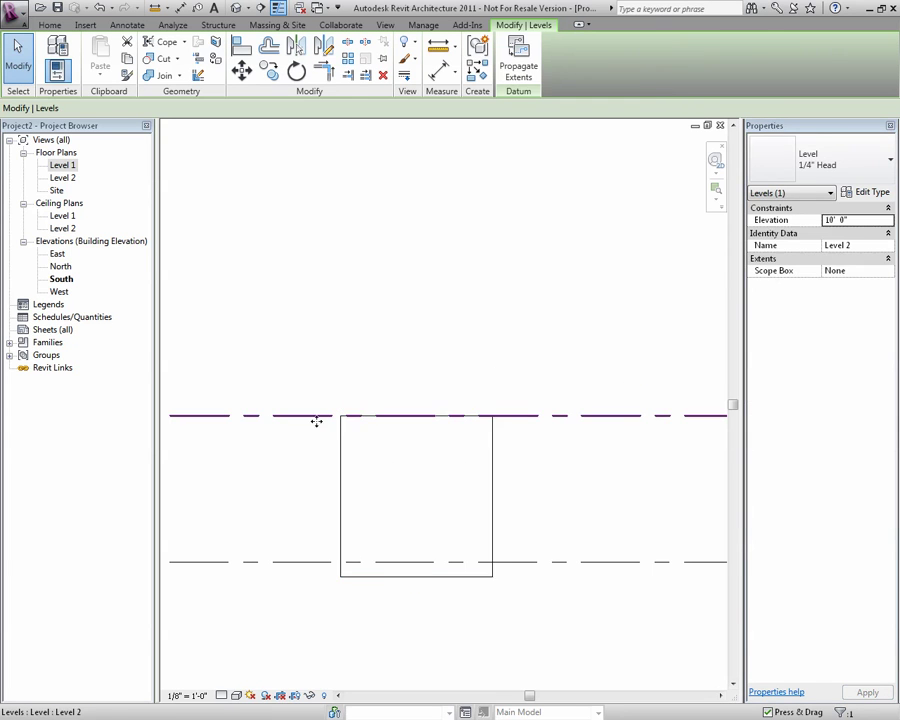
# Step: Give the wall a -2' 0" Top Offset, then drag its top and bottom edges to adjust height
pyautogui.click(493, 449)
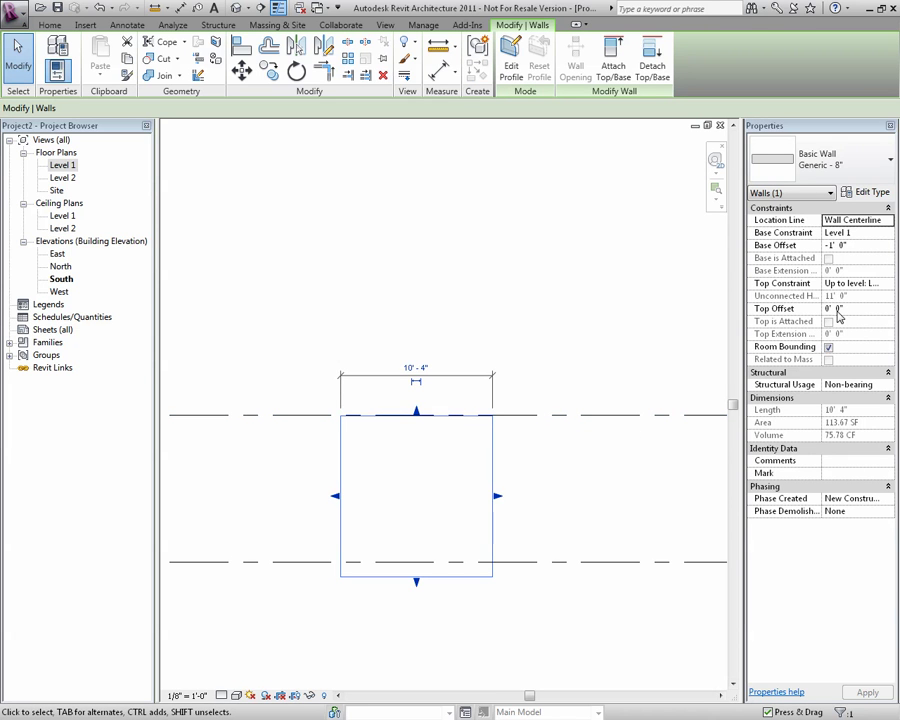
pyautogui.click(836, 308)
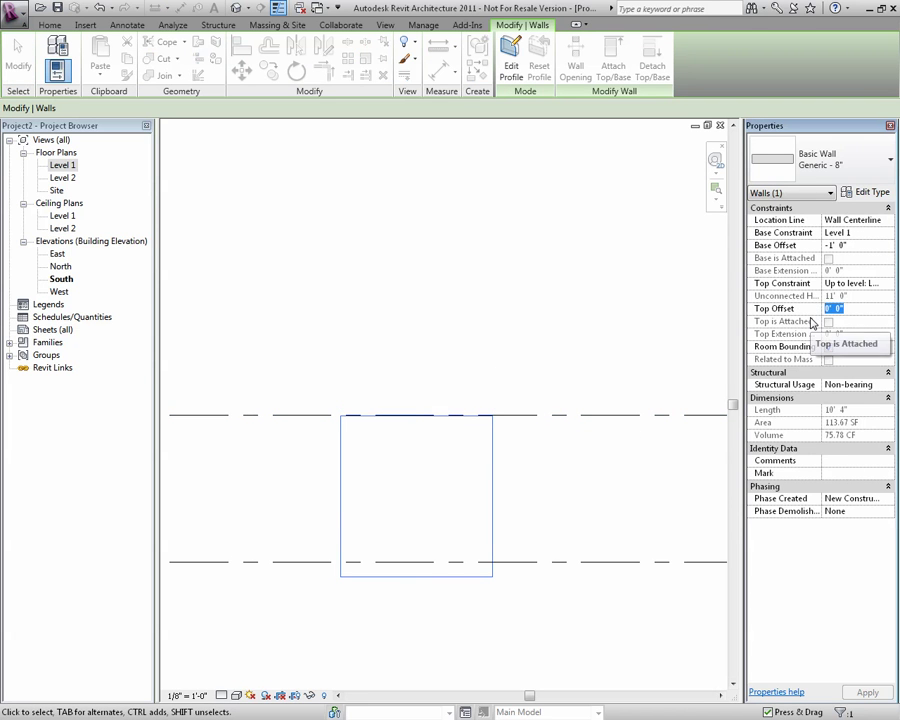
pyautogui.write('2')
pyautogui.press('Return')
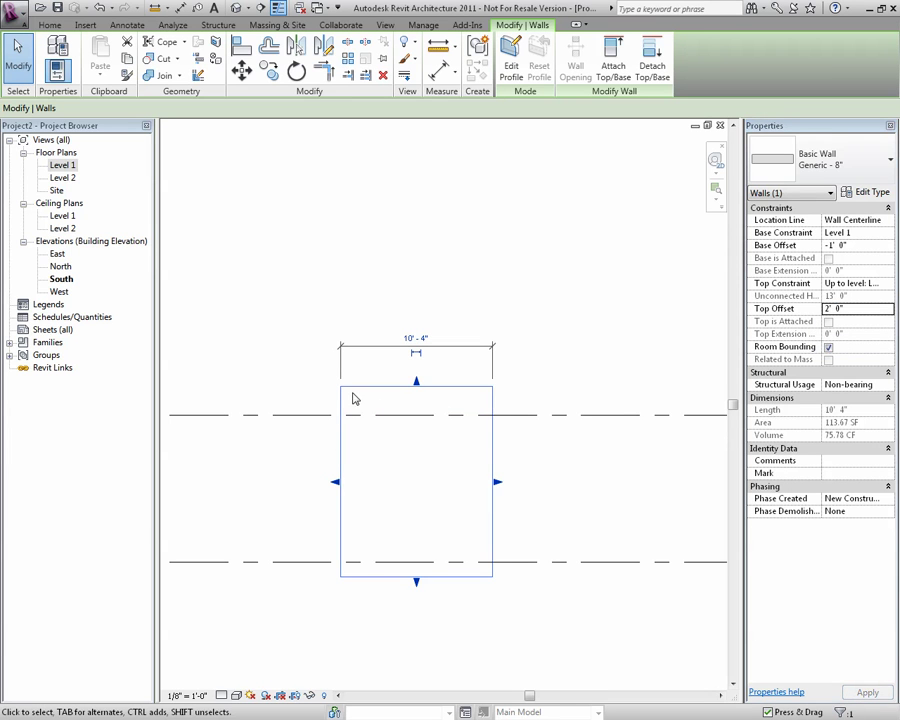
pyautogui.click(852, 310)
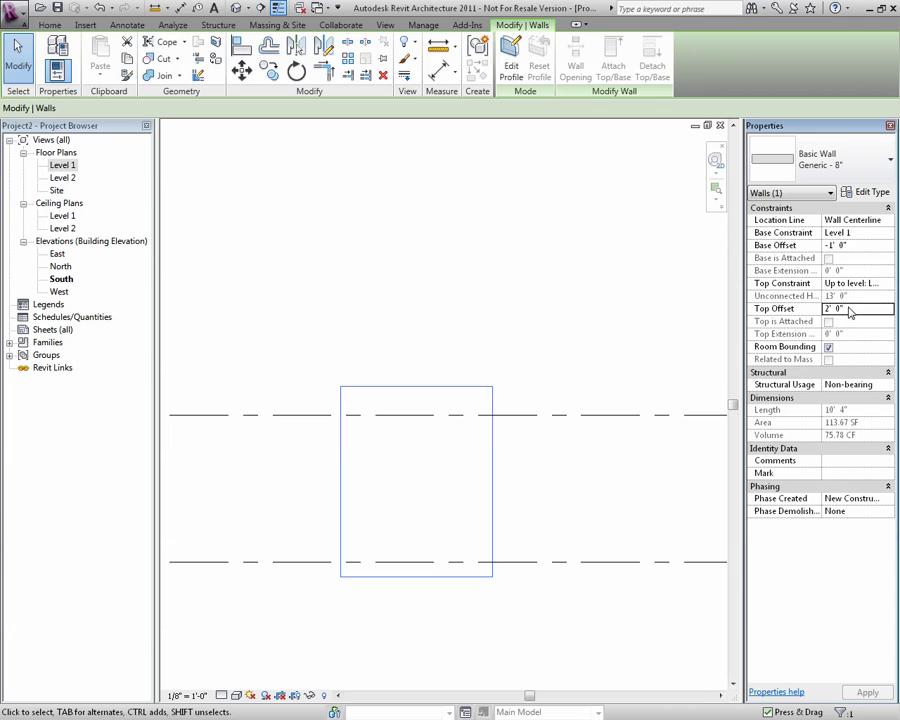
pyautogui.write('-')
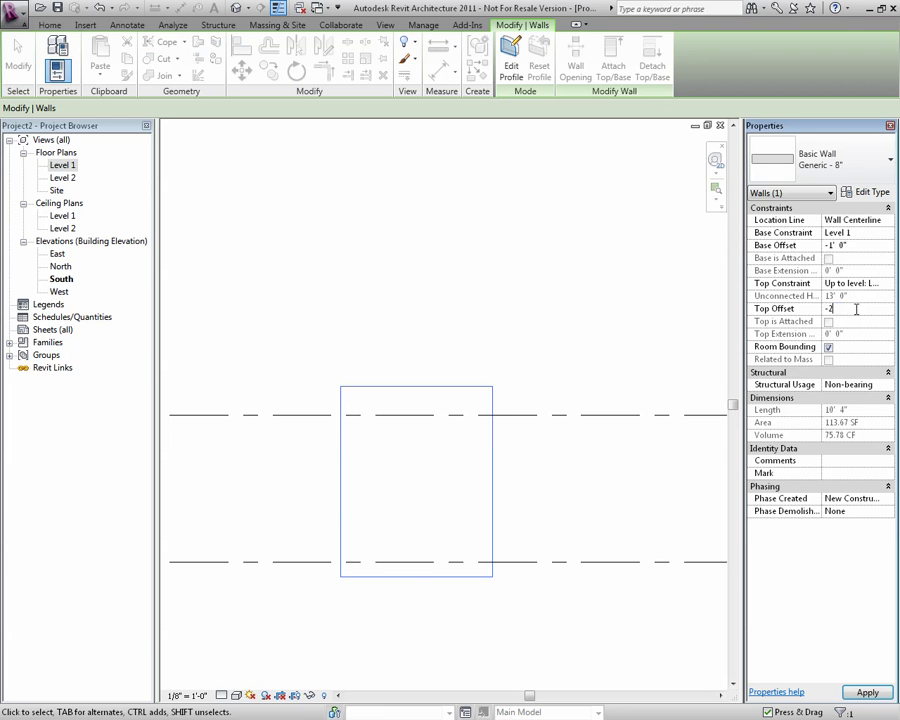
pyautogui.write('2')
pyautogui.press('Return')
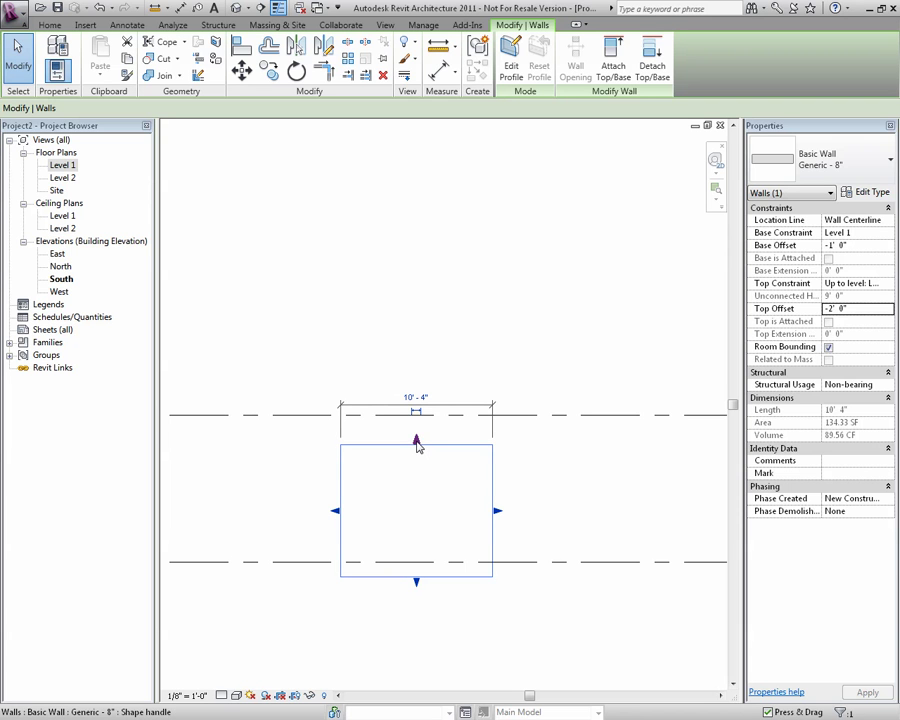
pyautogui.moveTo(418, 446)
pyautogui.mouseDown()
pyautogui.moveTo(418, 362)
pyautogui.moveTo(418, 446)
pyautogui.mouseUp()
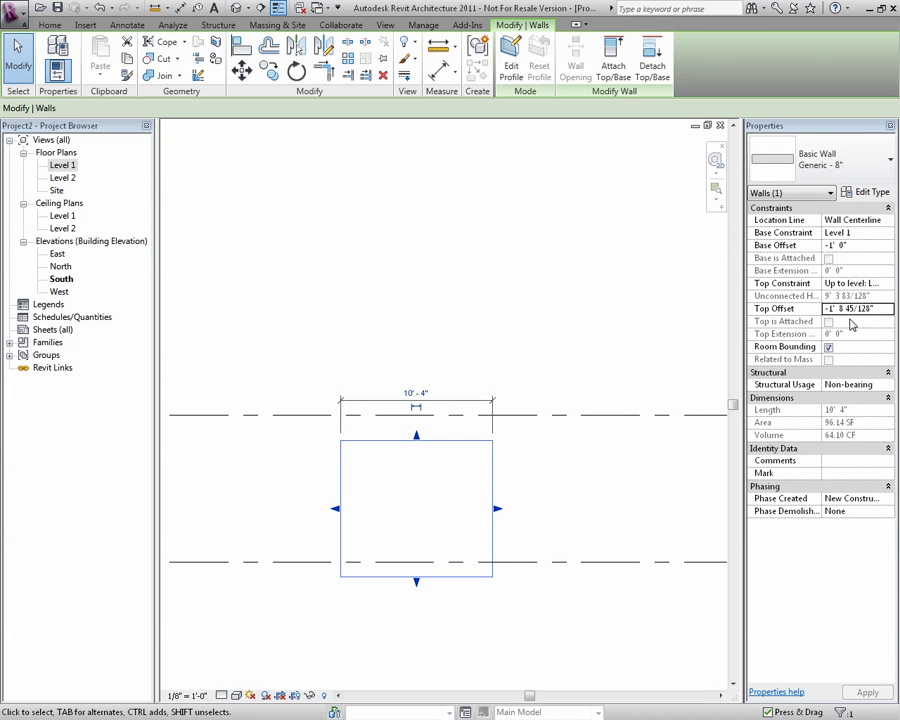
pyautogui.moveTo(416, 580); pyautogui.dragTo(421, 550)
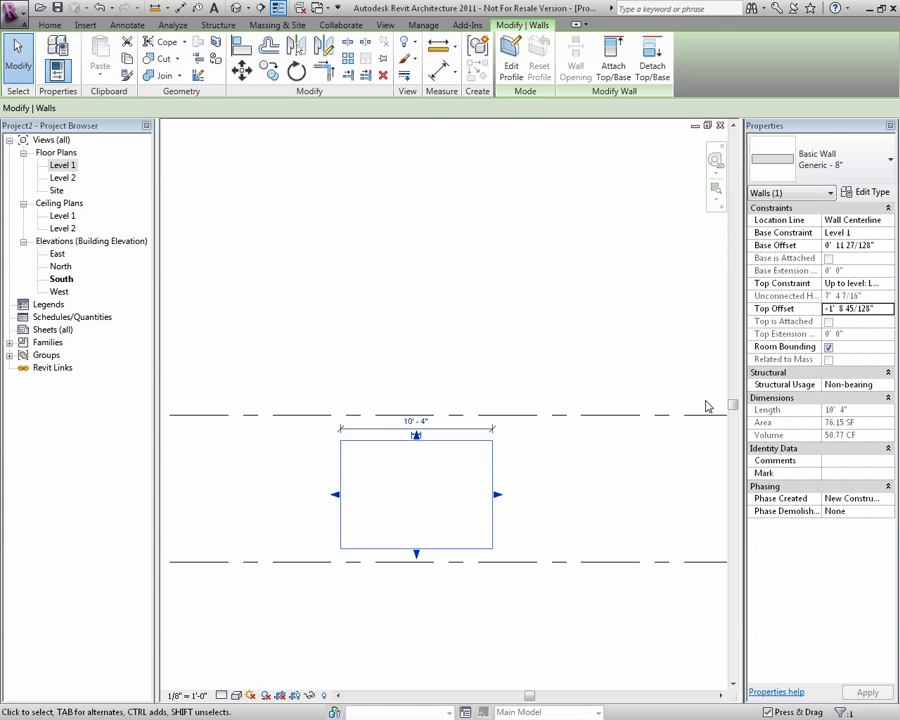